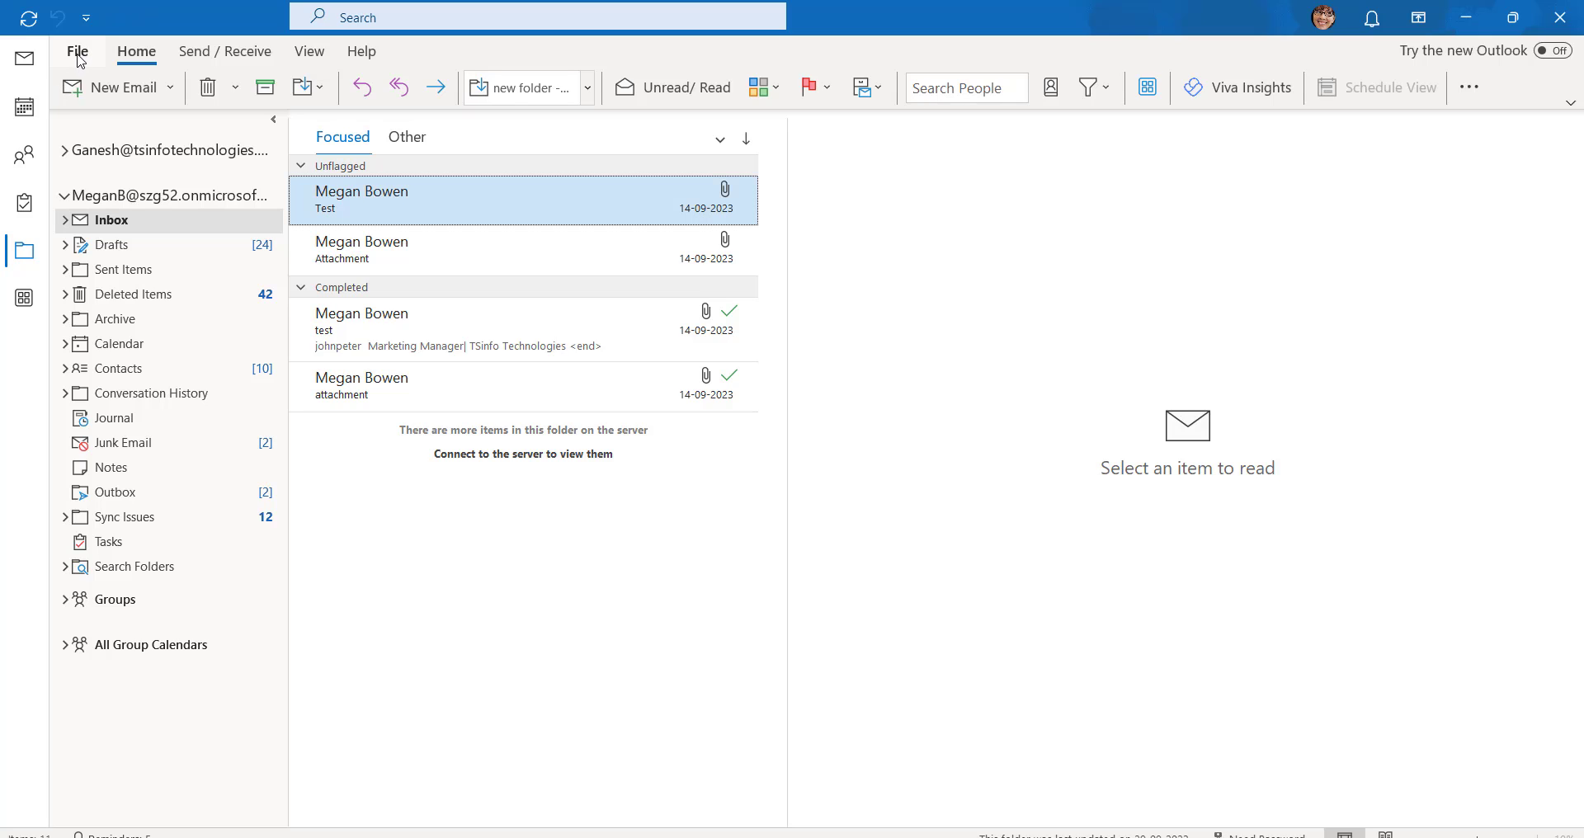
Step: Open the Trust Center settings from Outlook Options and show the Attachment Handling page
left_click(78, 61)
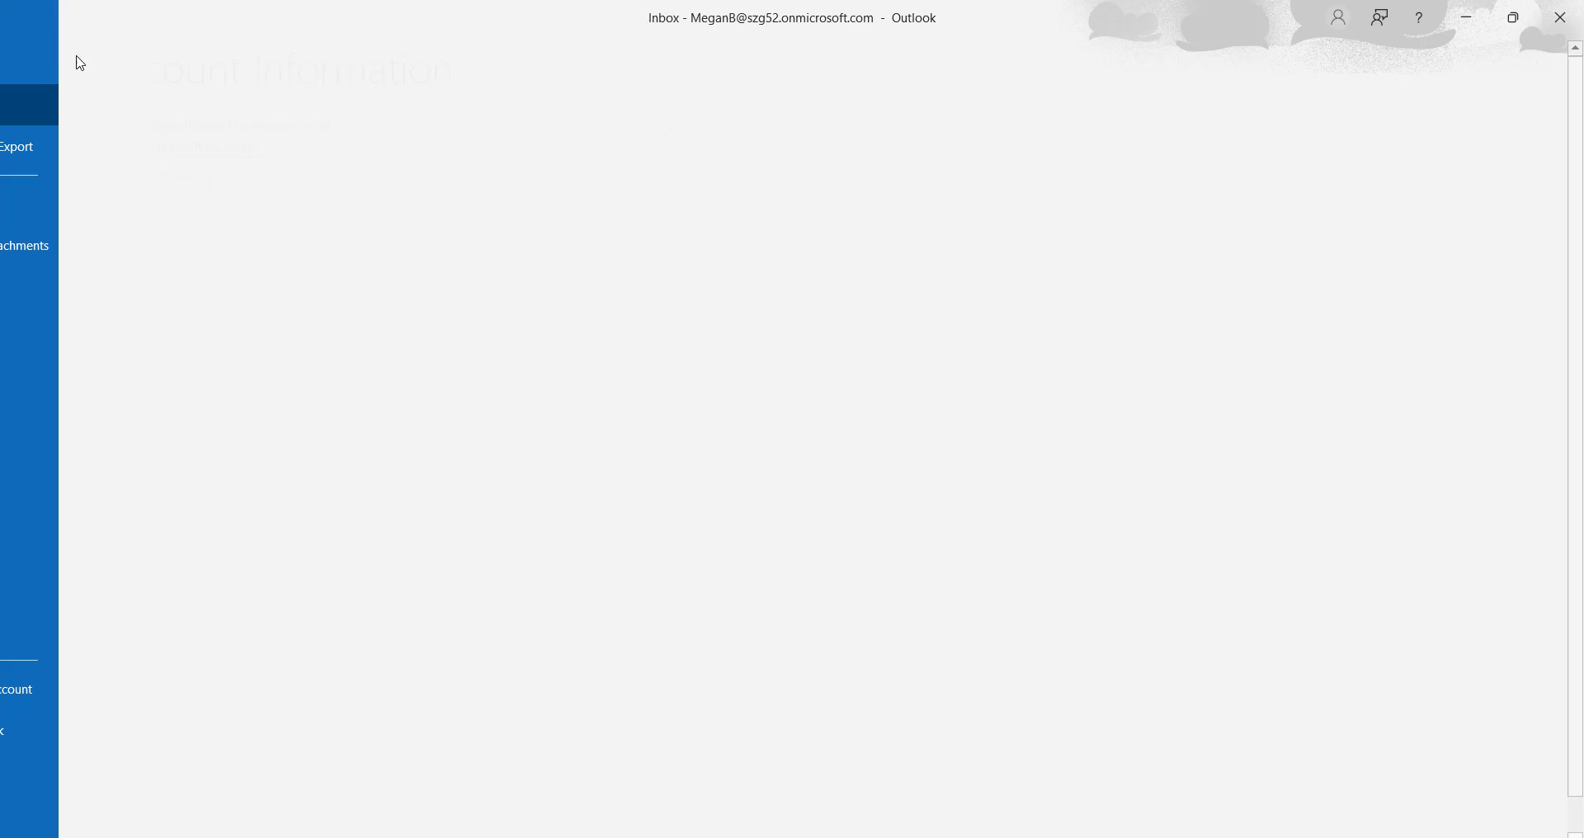
left_click(70, 767)
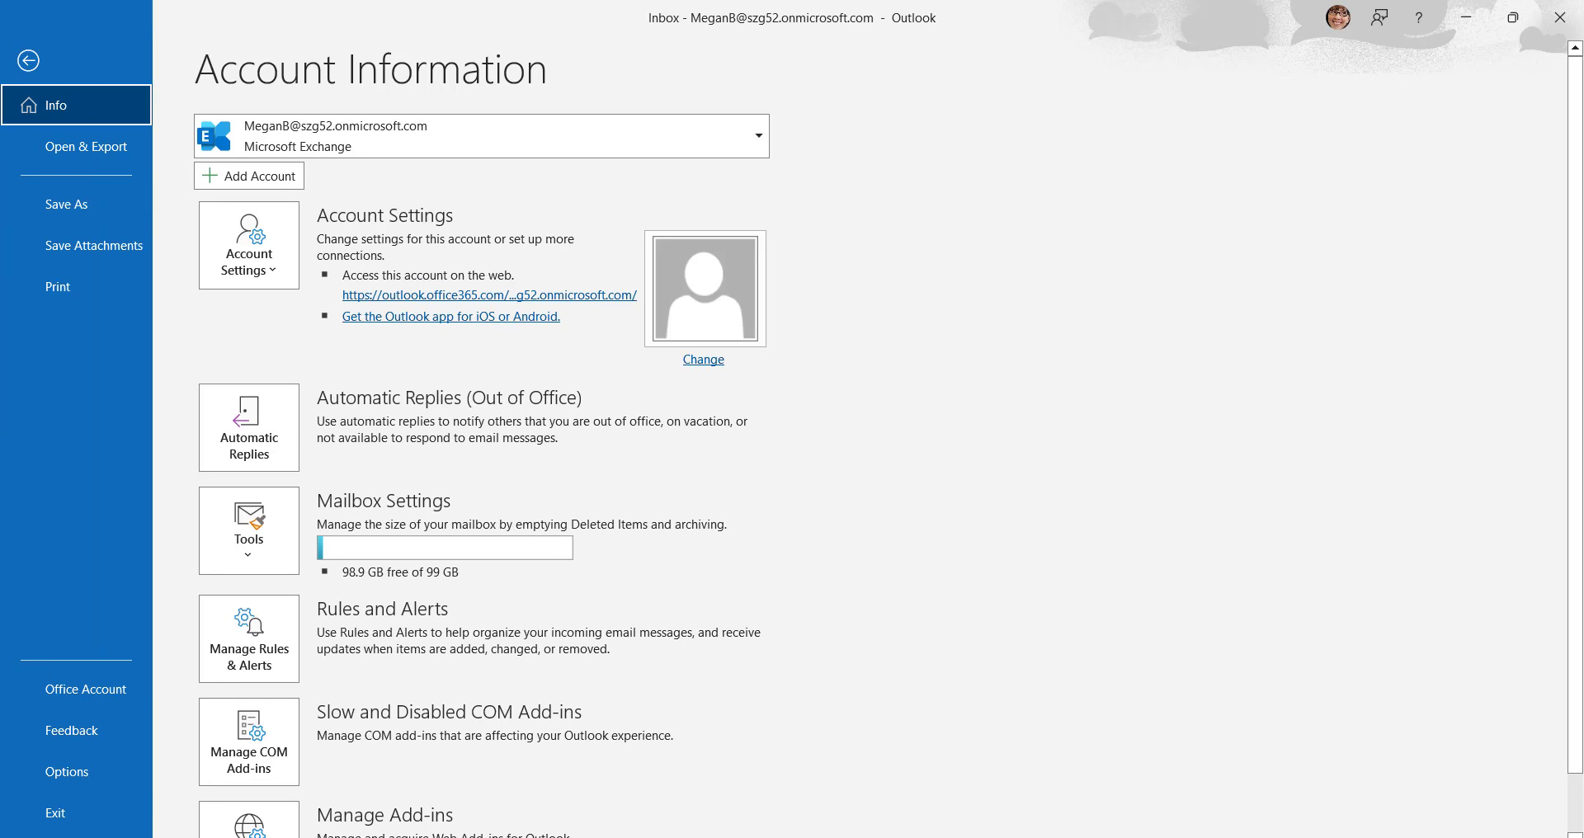
left_click(73, 779)
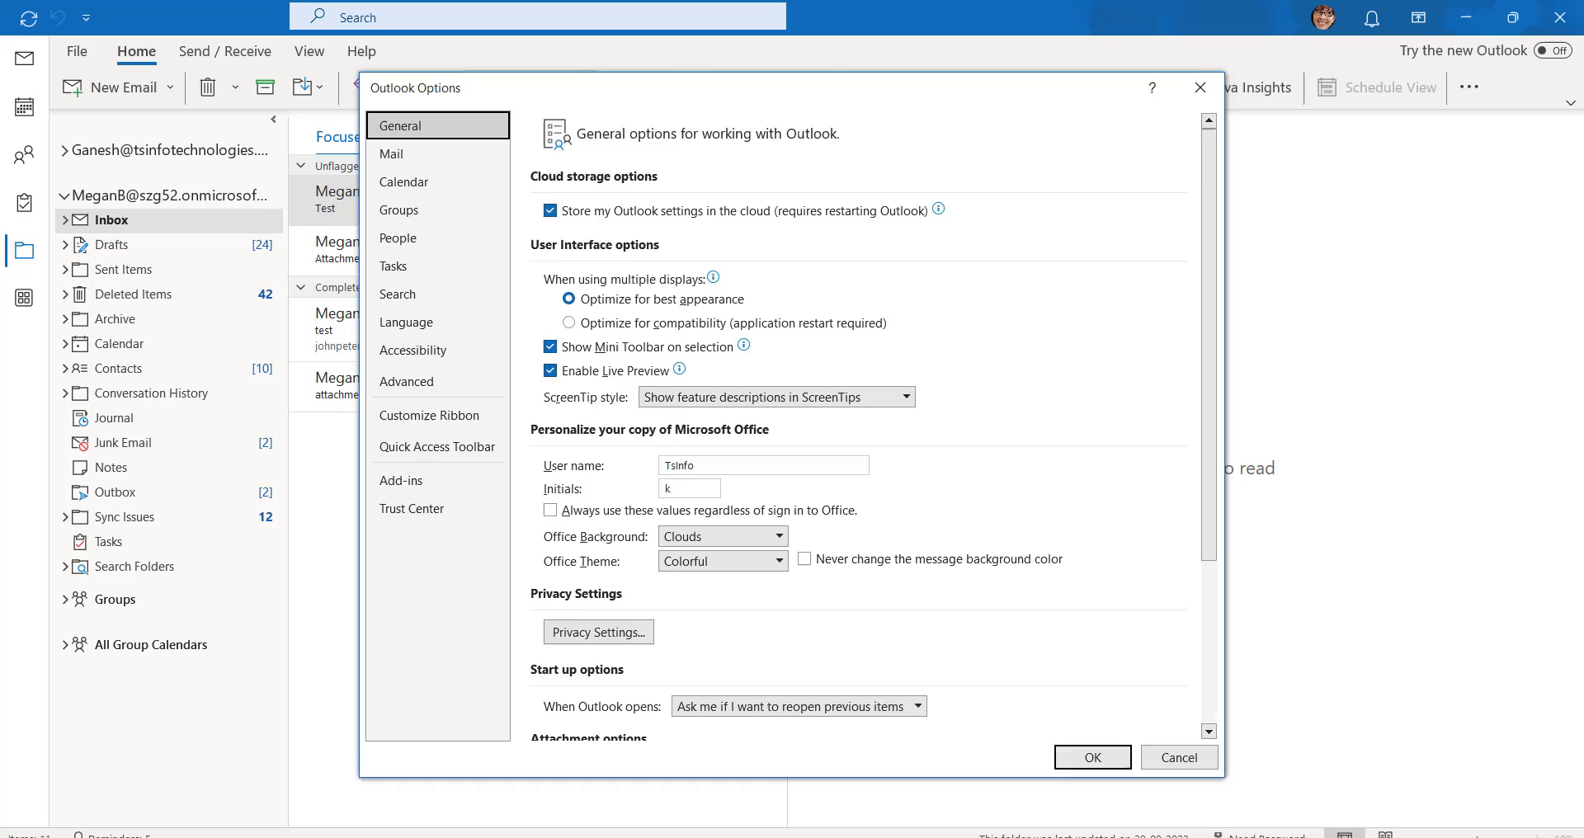
scroll(836, 775, "down", 2)
left_click(411, 510)
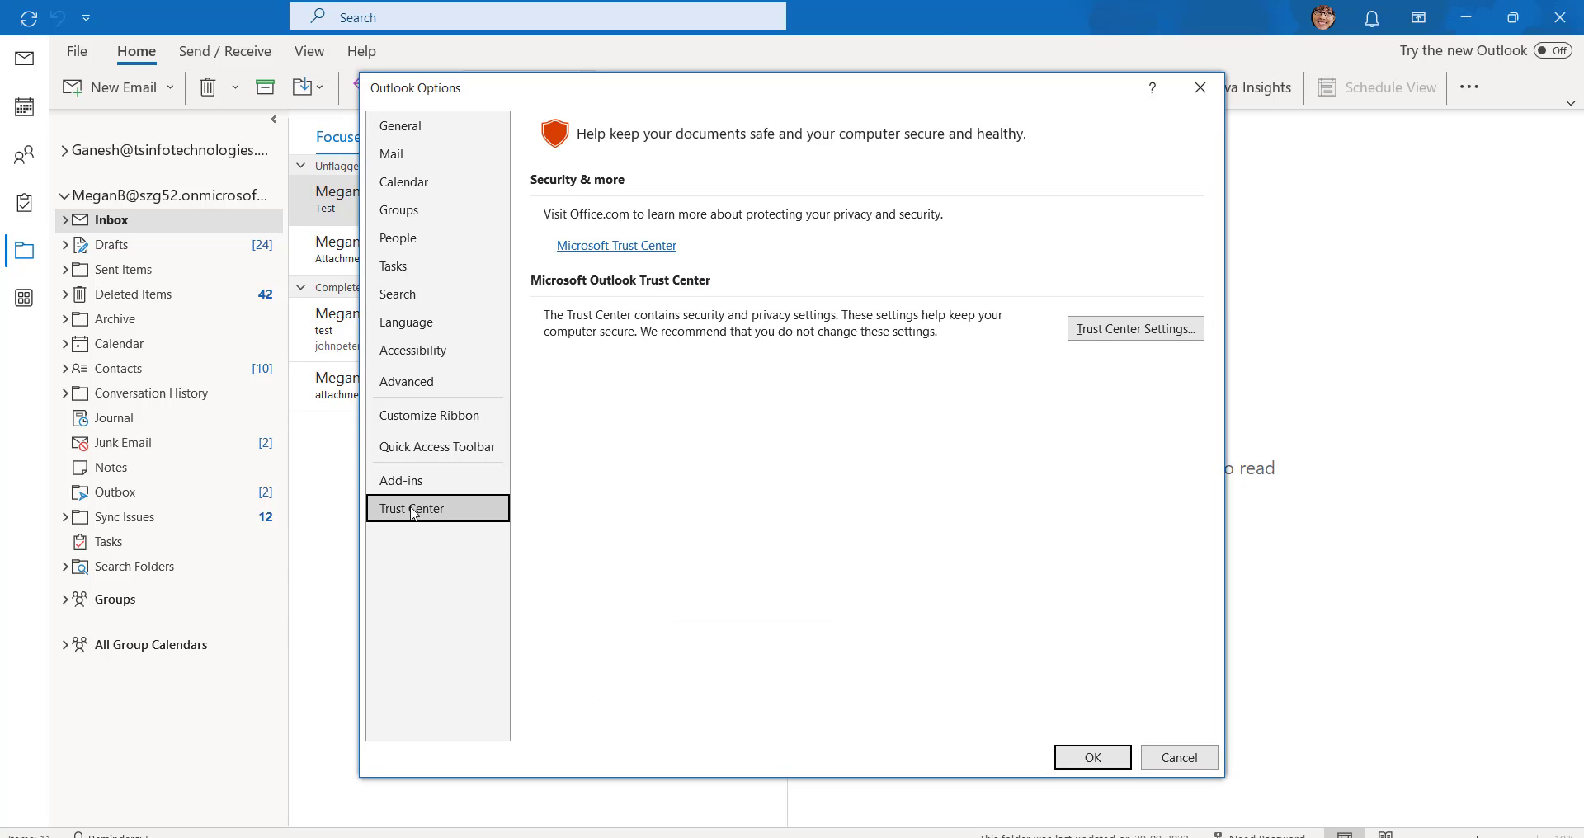
left_click(1098, 330)
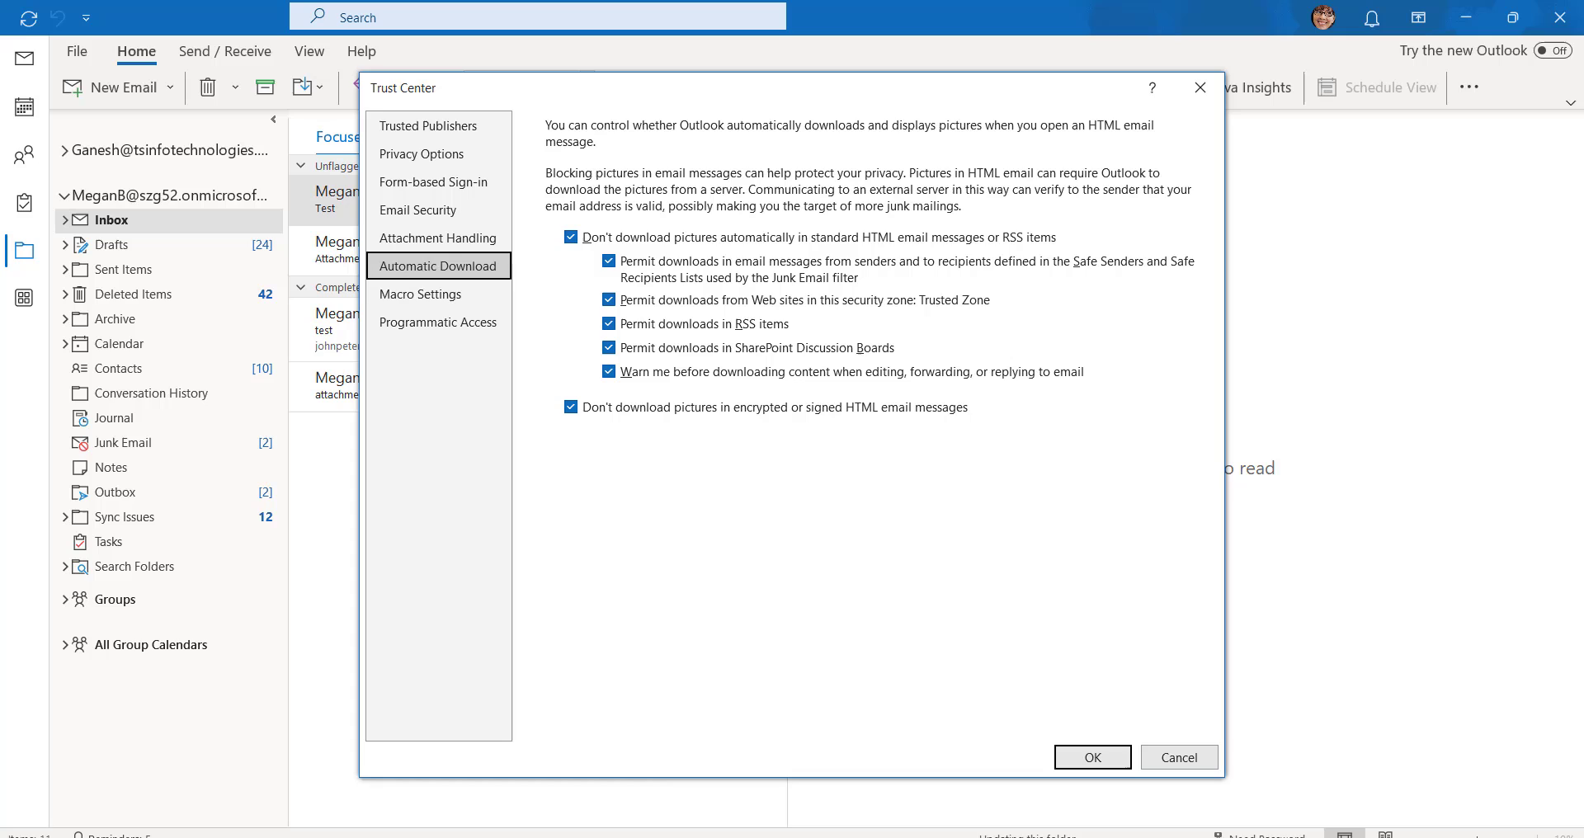
left_click(451, 239)
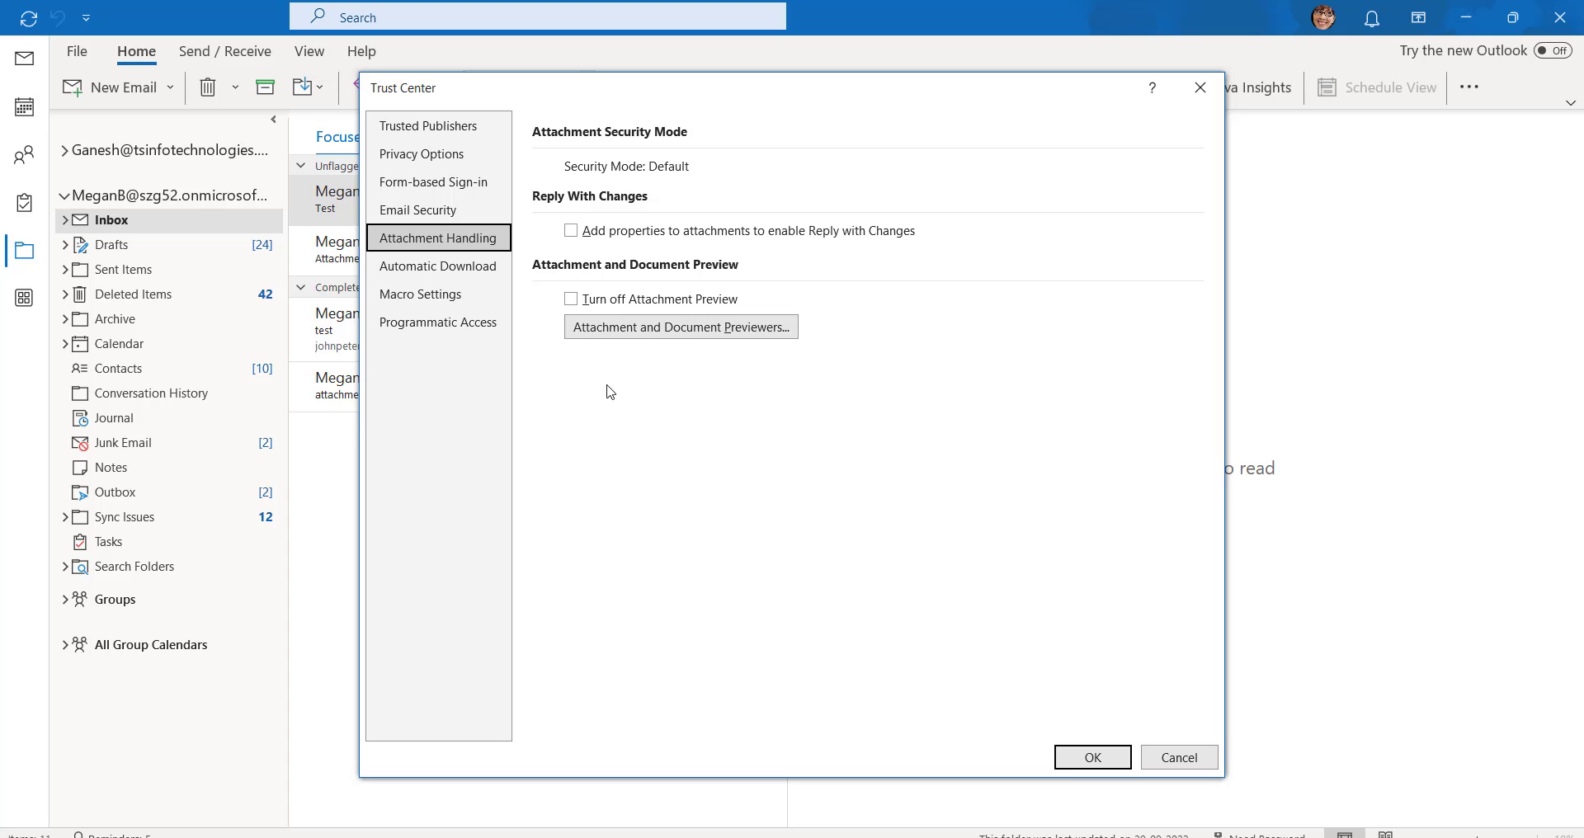
Step: Keep all attachment and document previewers checked, then close Trust Center and Outlook Options
left_click(606, 330)
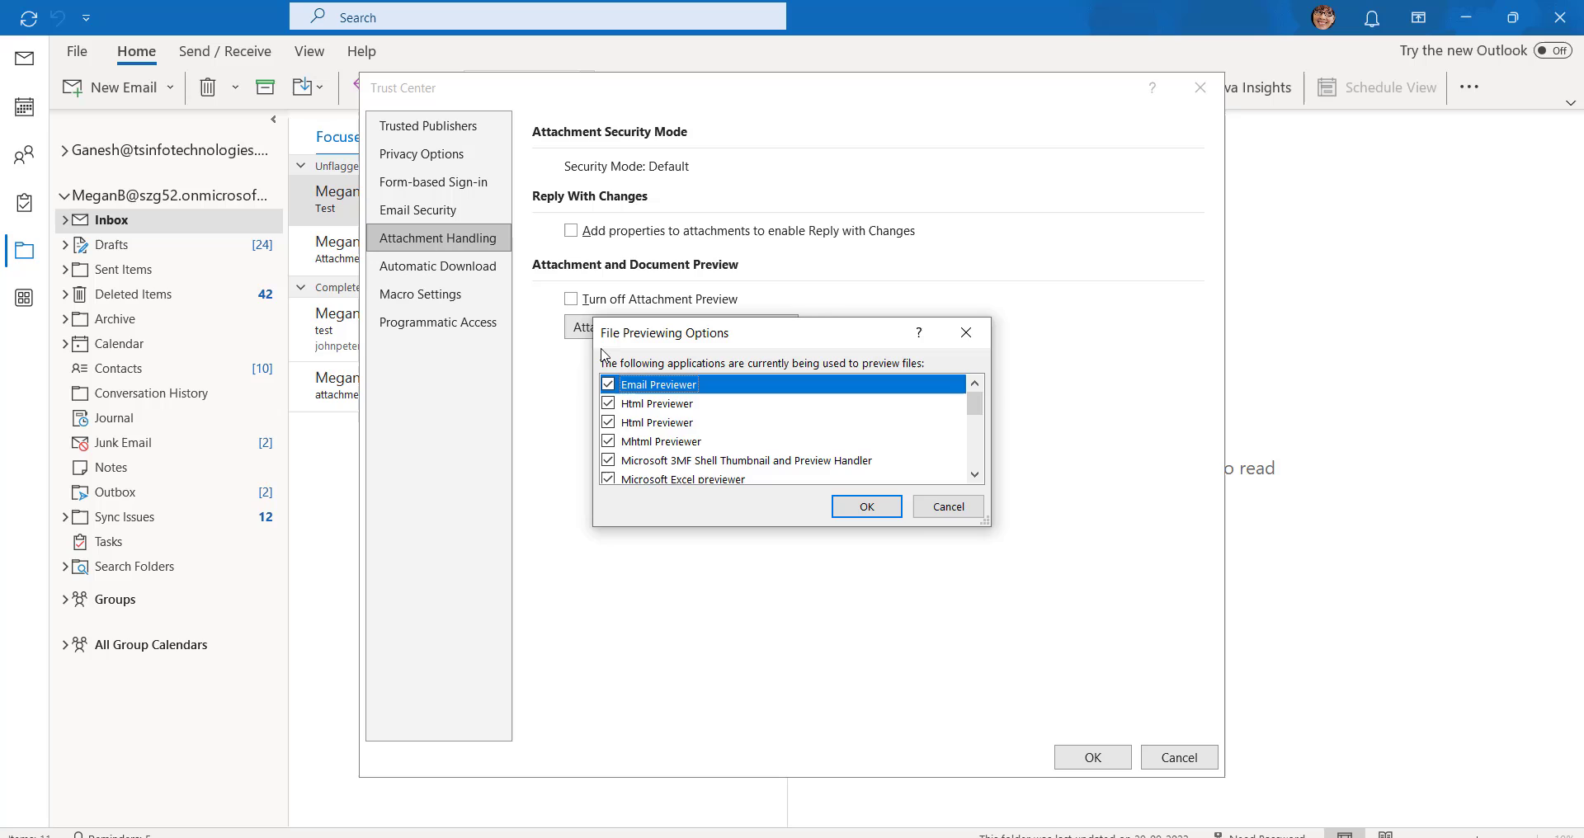
left_click_drag(757, 334, 805, 377)
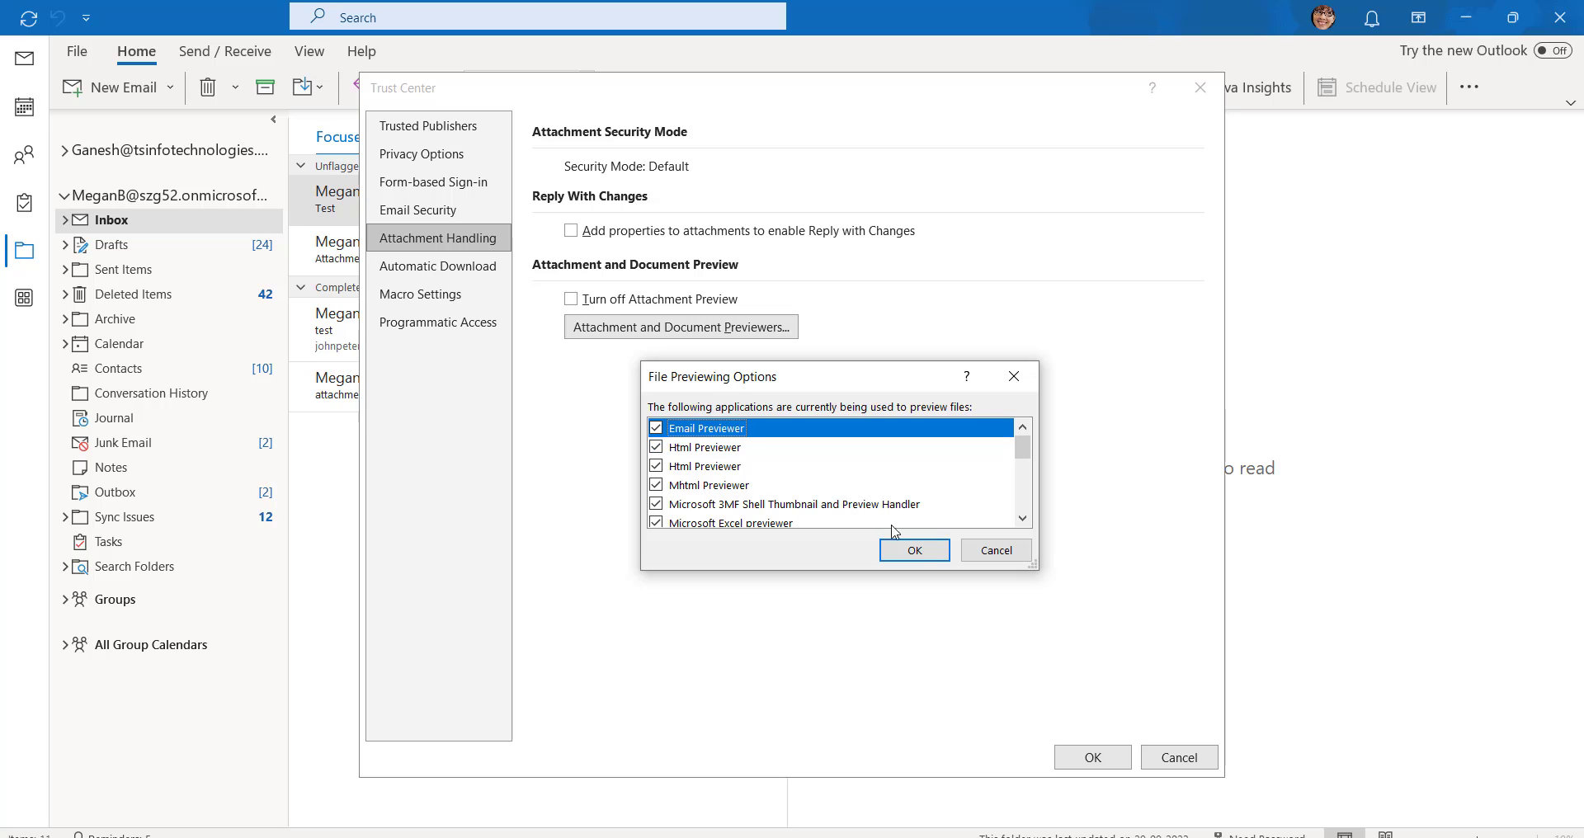
left_click(908, 551)
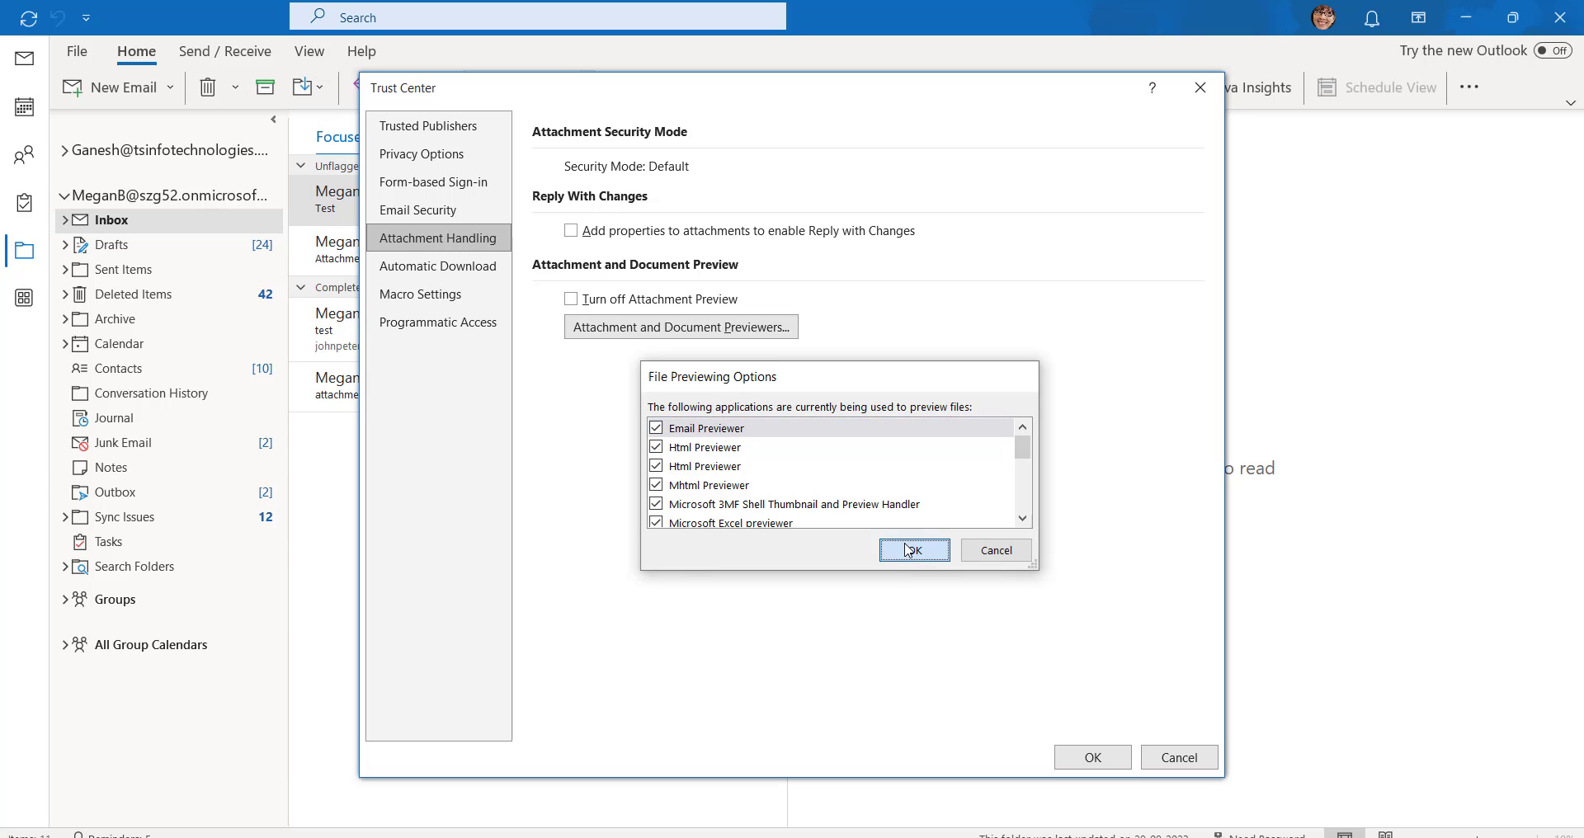
left_click(1096, 759)
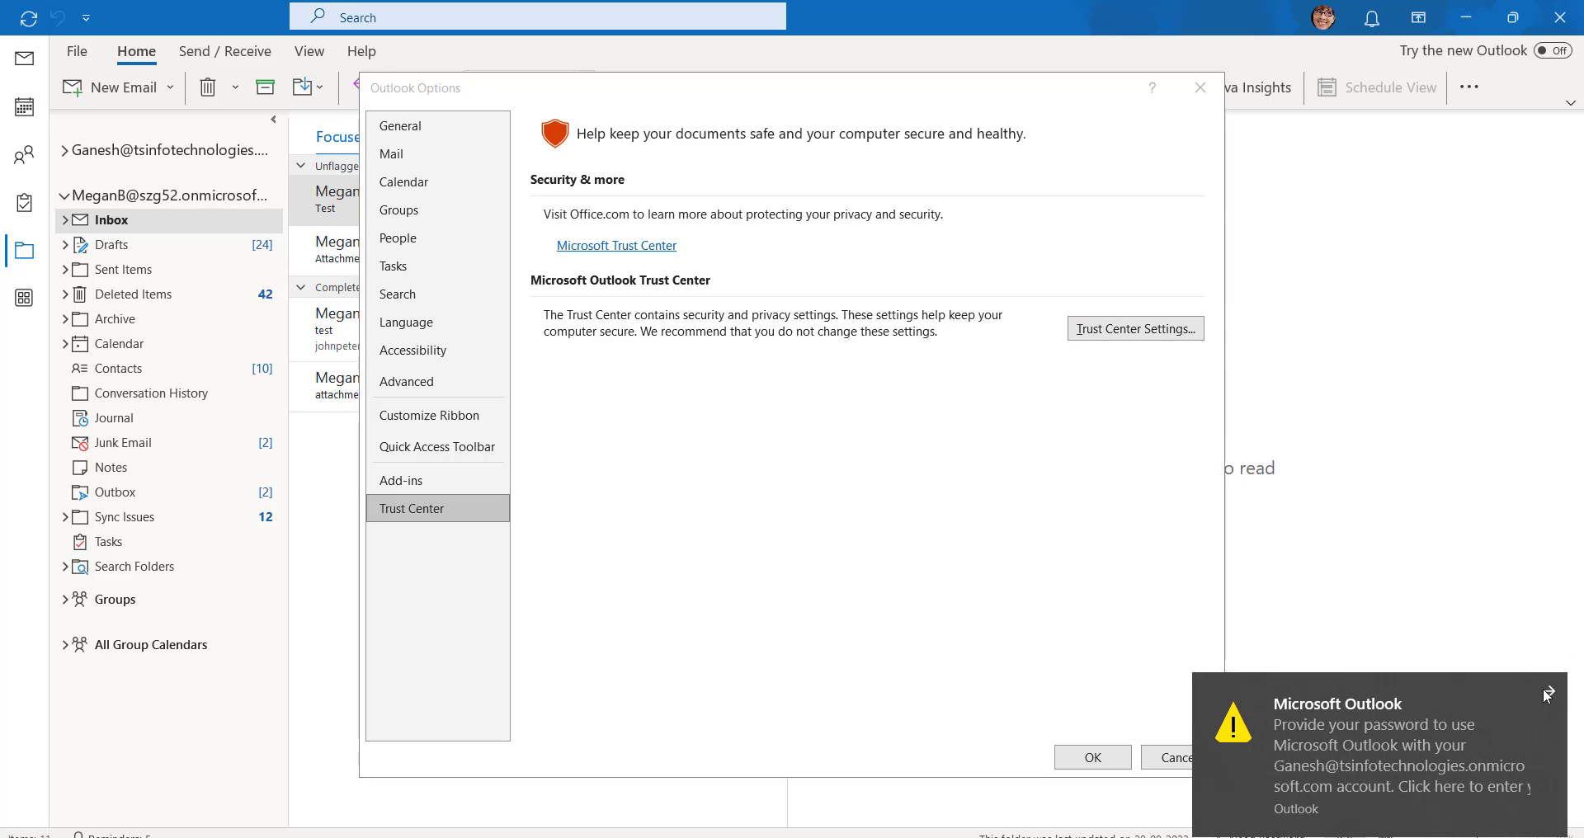
left_click(1547, 696)
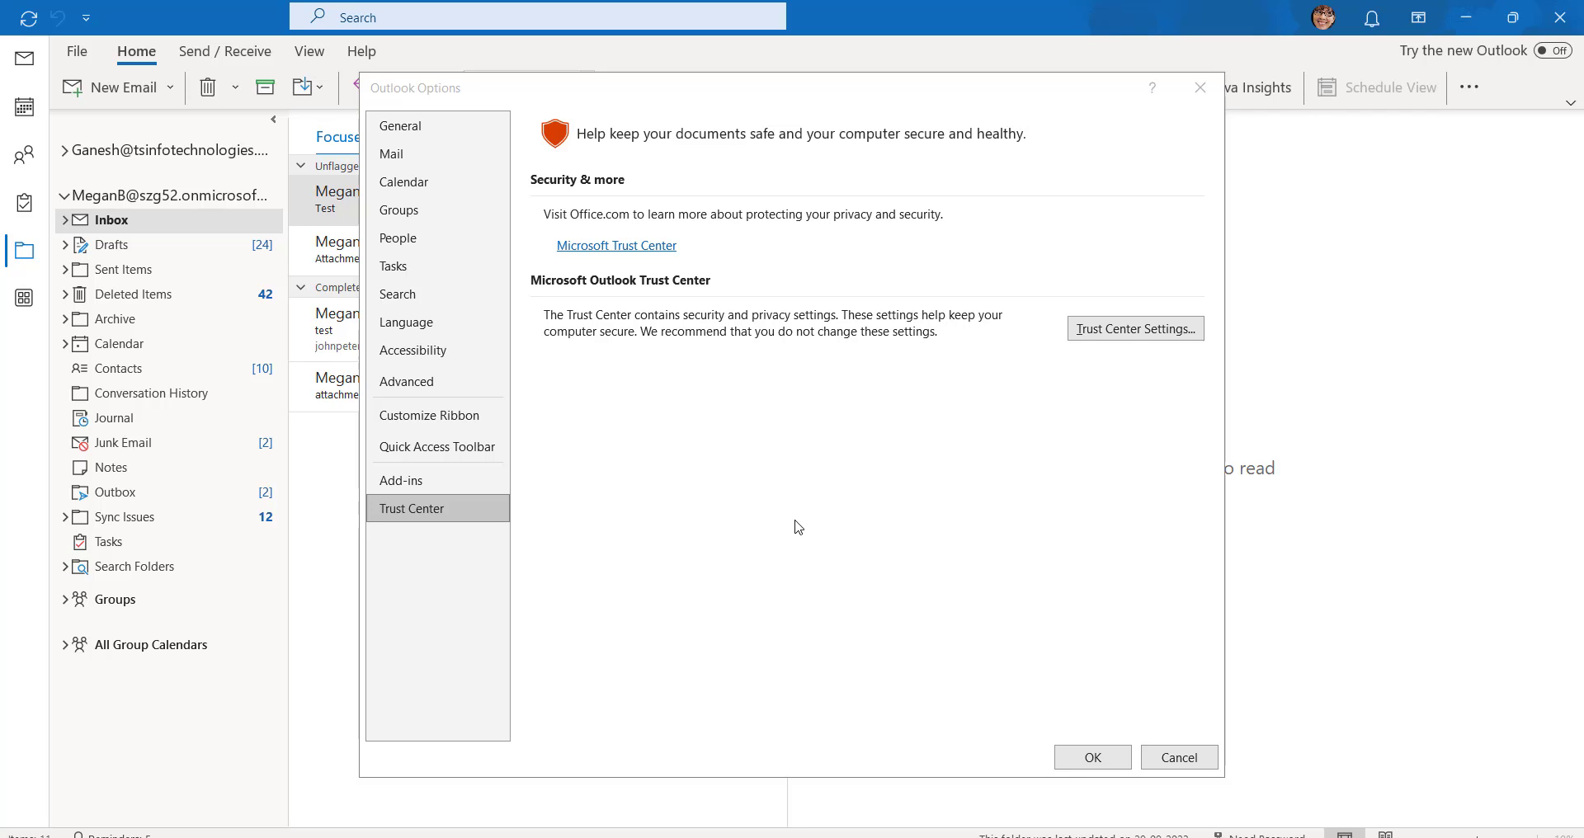
left_click(1201, 87)
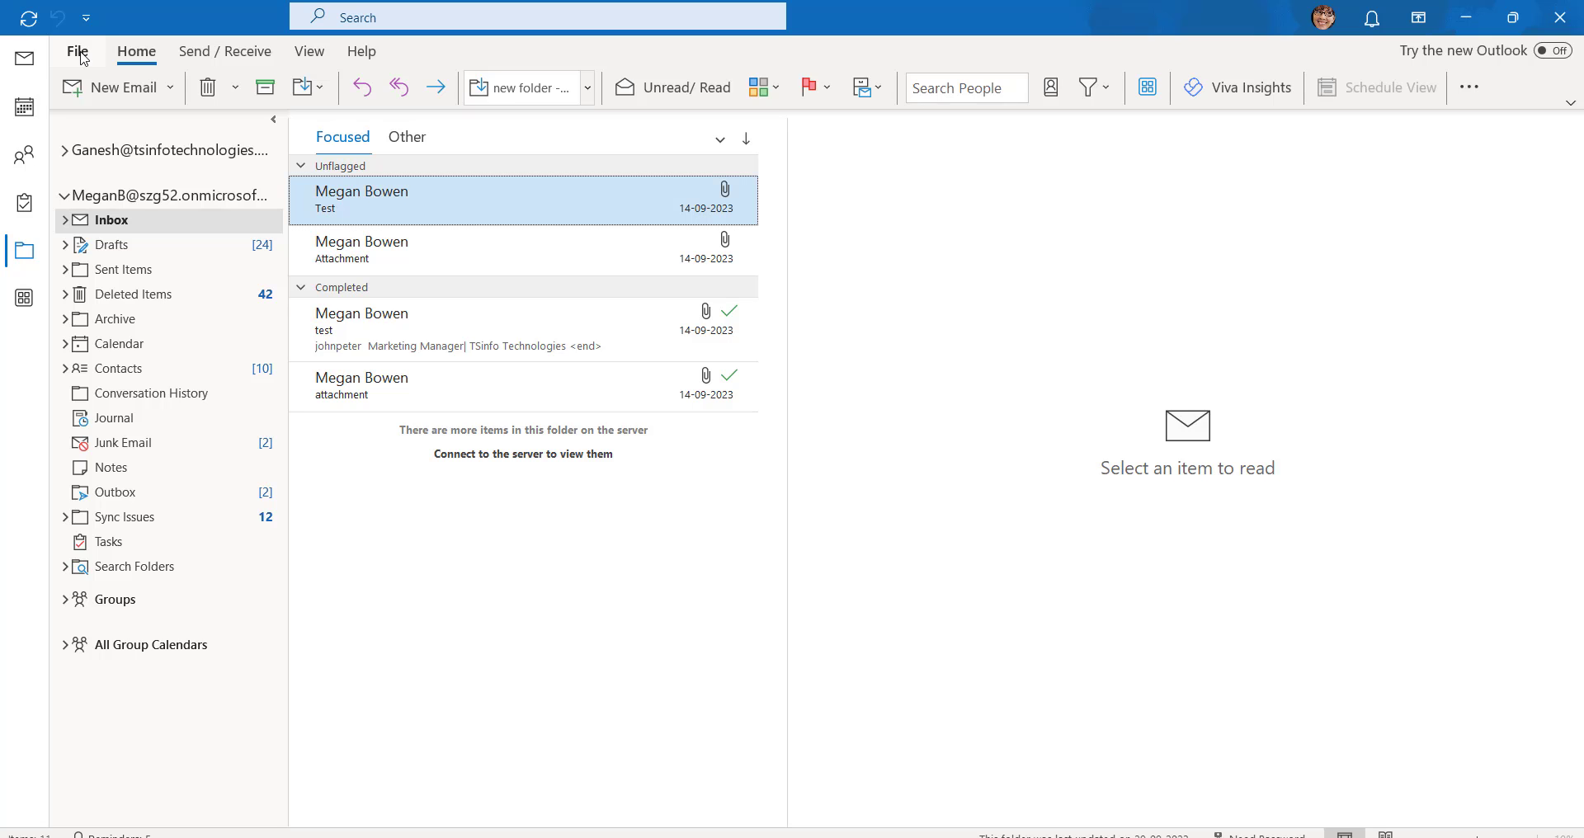
Step: Uncheck the Microsoft Exchange Add-in in the COM Add-ins list and confirm
left_click(76, 56)
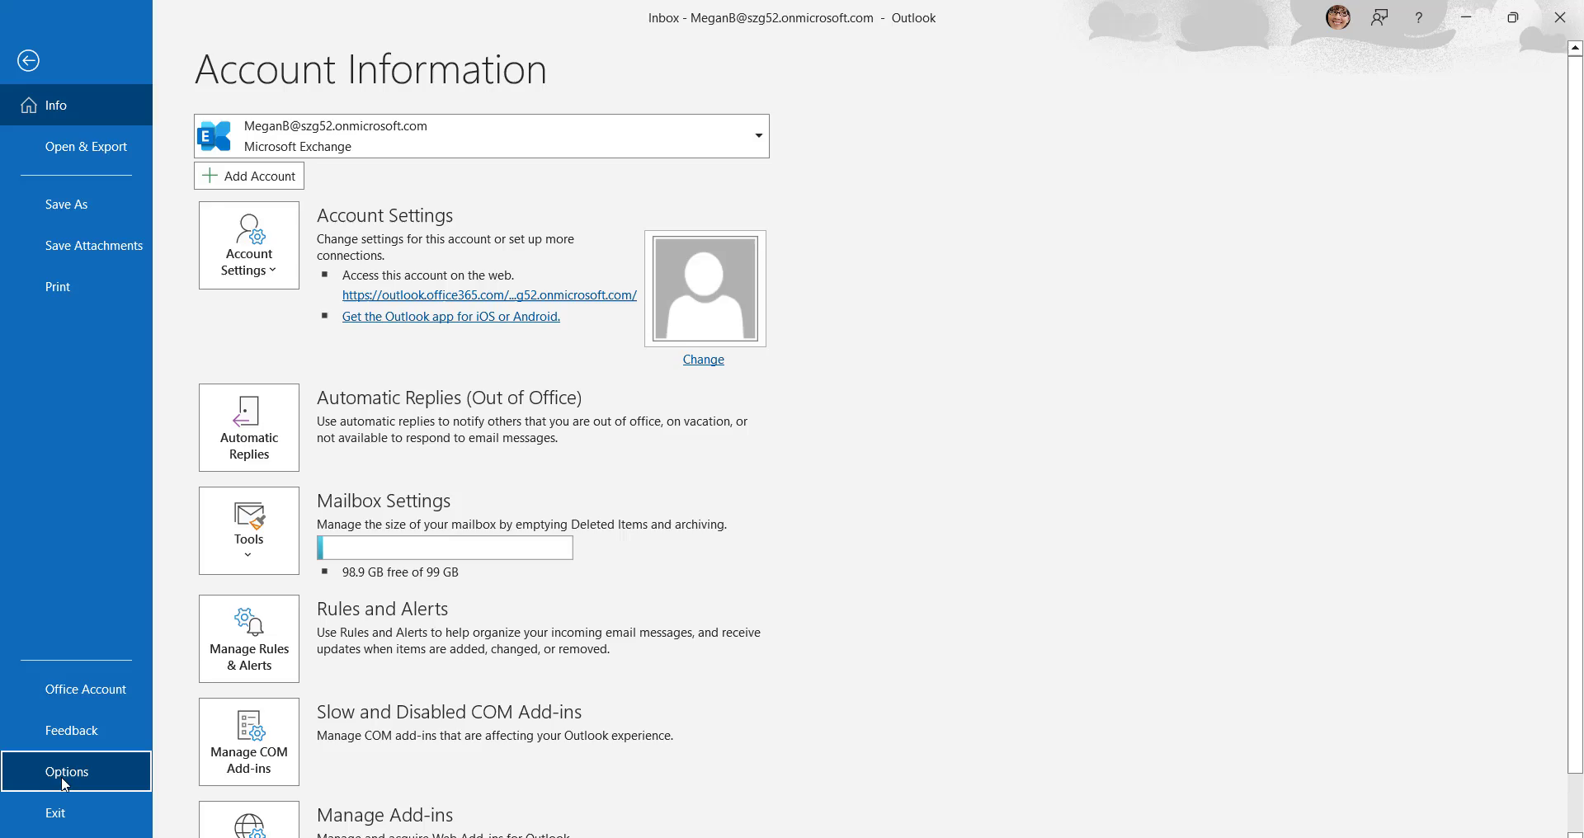
left_click(61, 776)
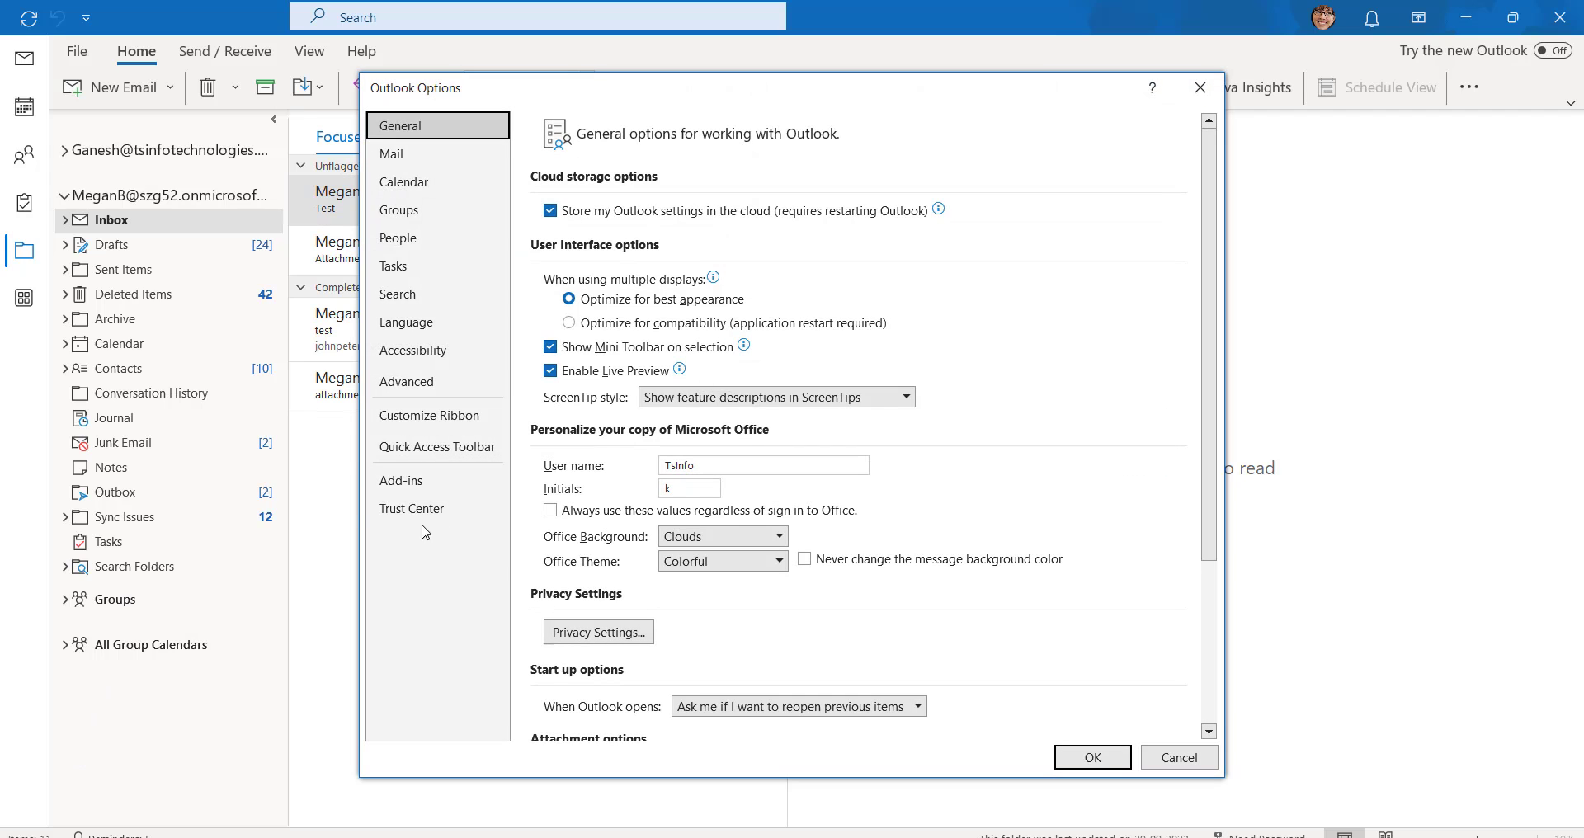
left_click(419, 480)
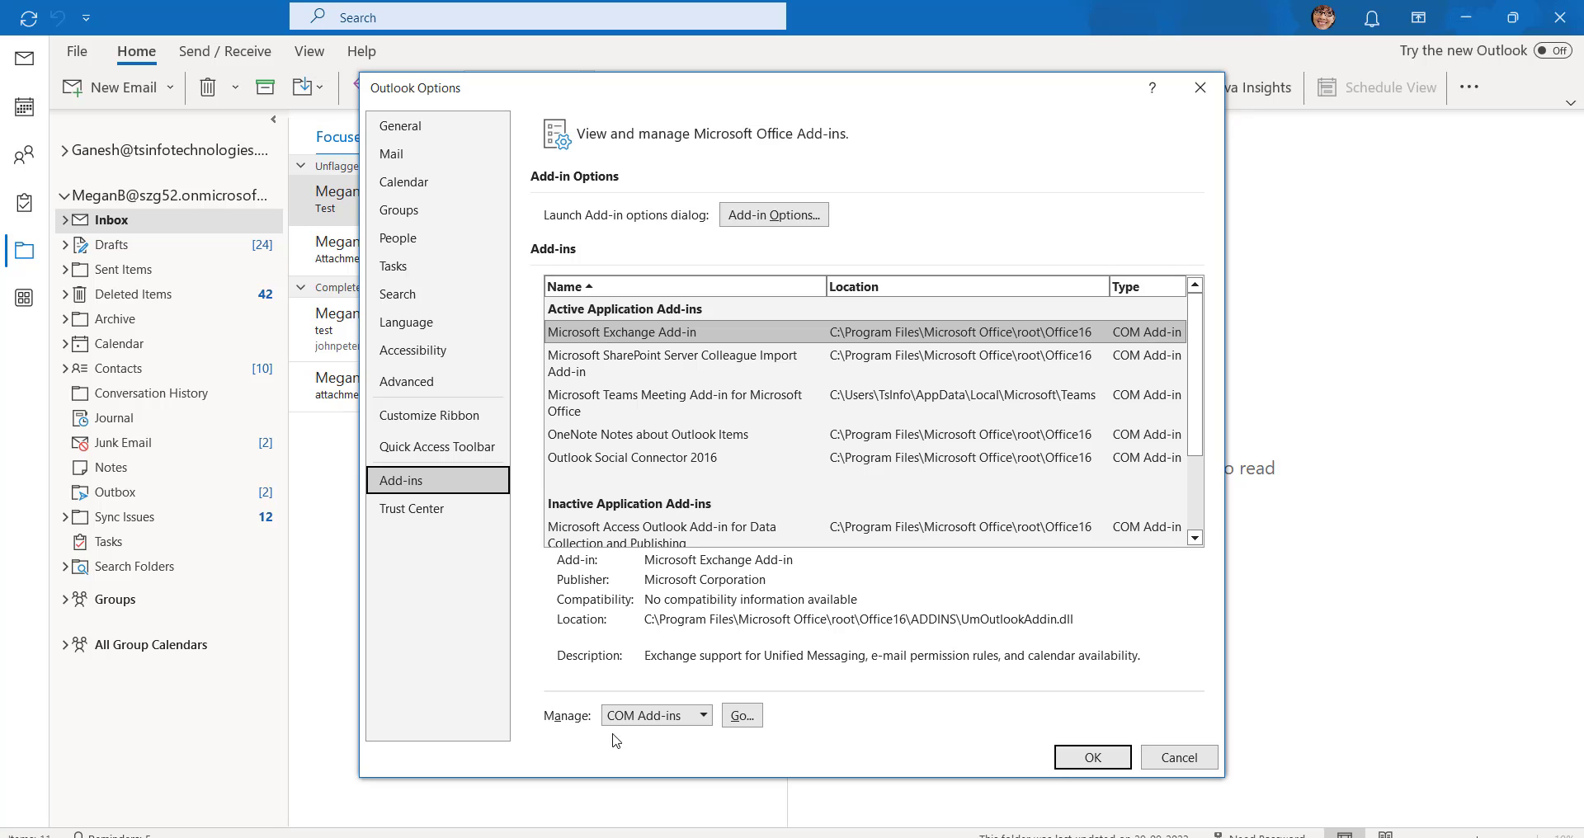
left_click(739, 719)
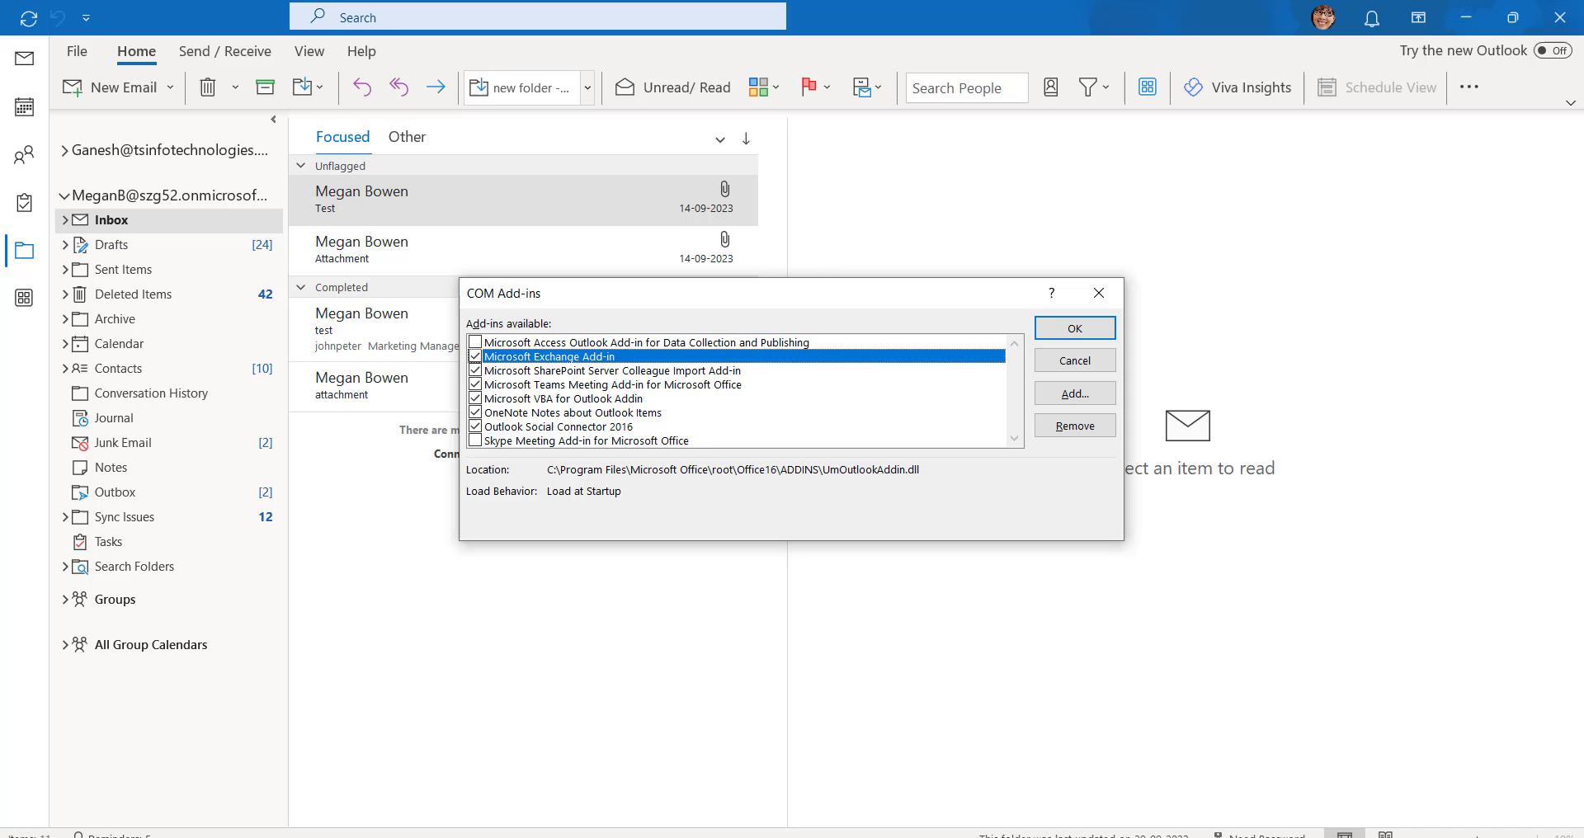
left_click(476, 357)
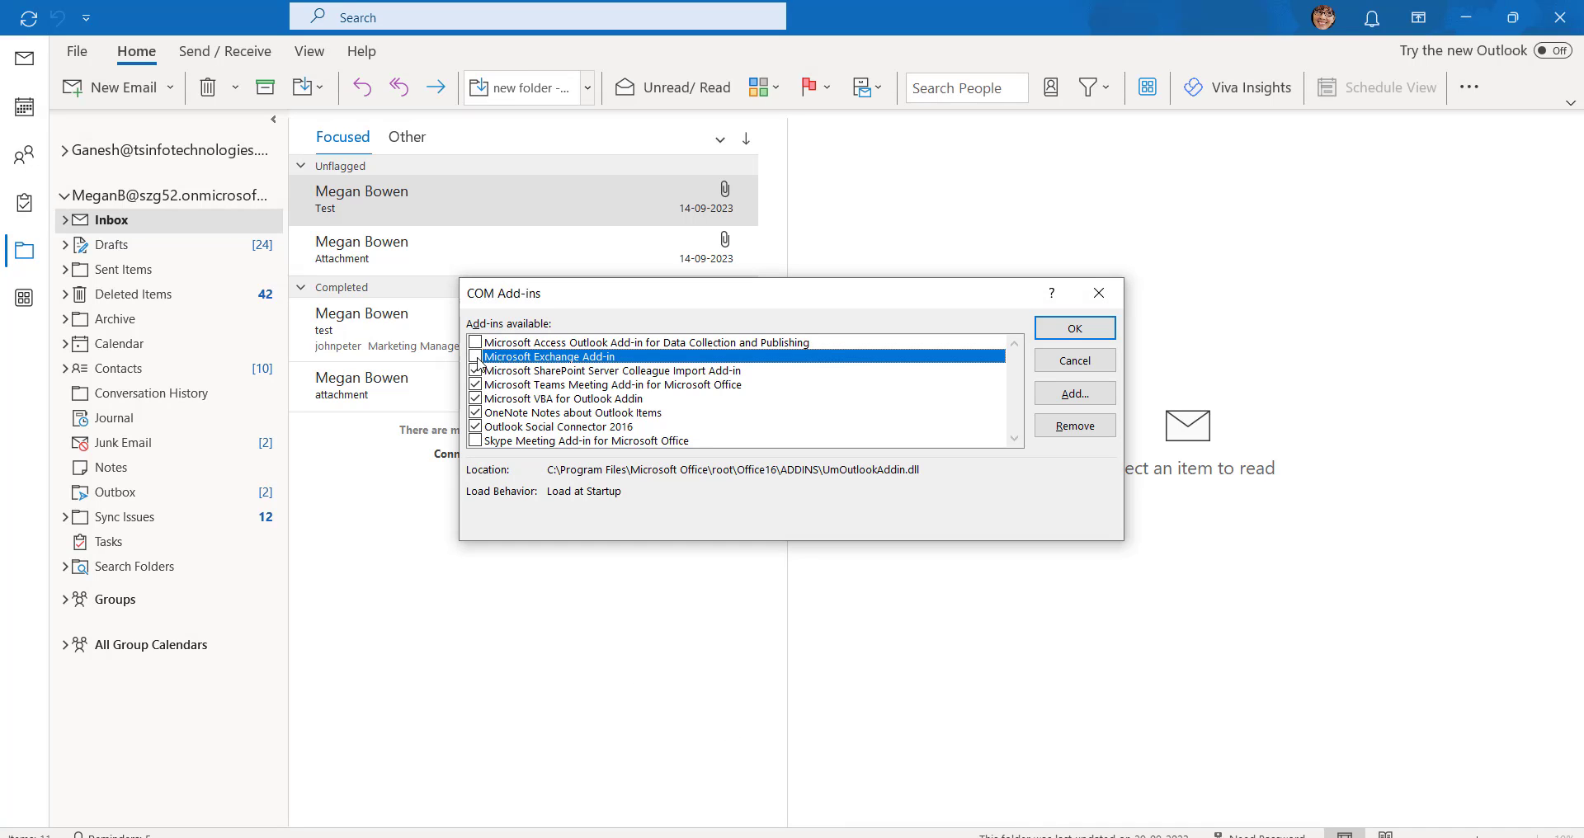
left_click(1074, 331)
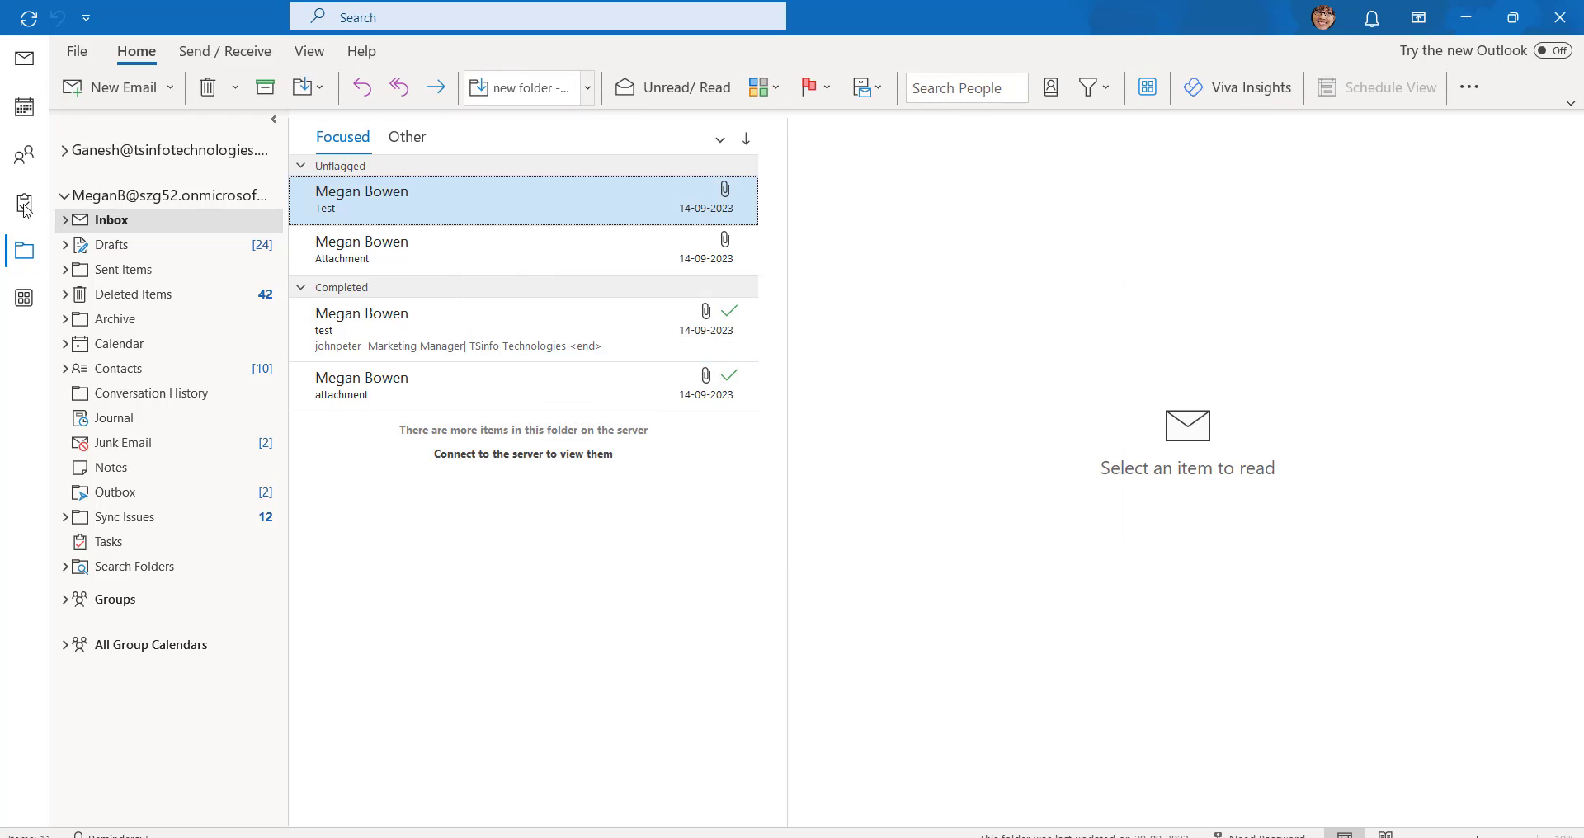
Step: Set both reply and forward handling in Mail options to 'Attach original message' and save
left_click(76, 51)
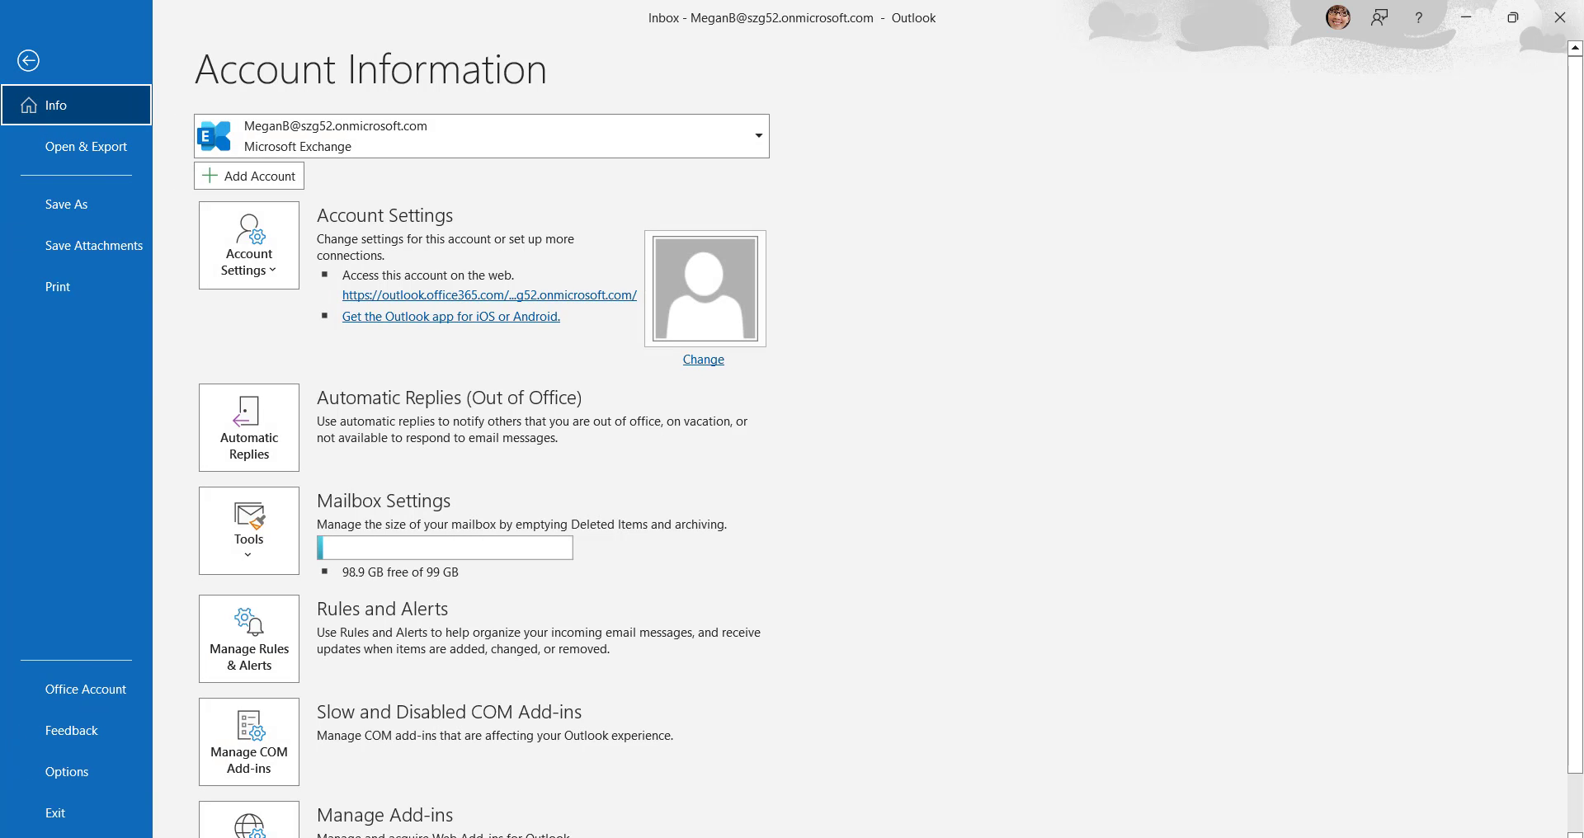
left_click(84, 774)
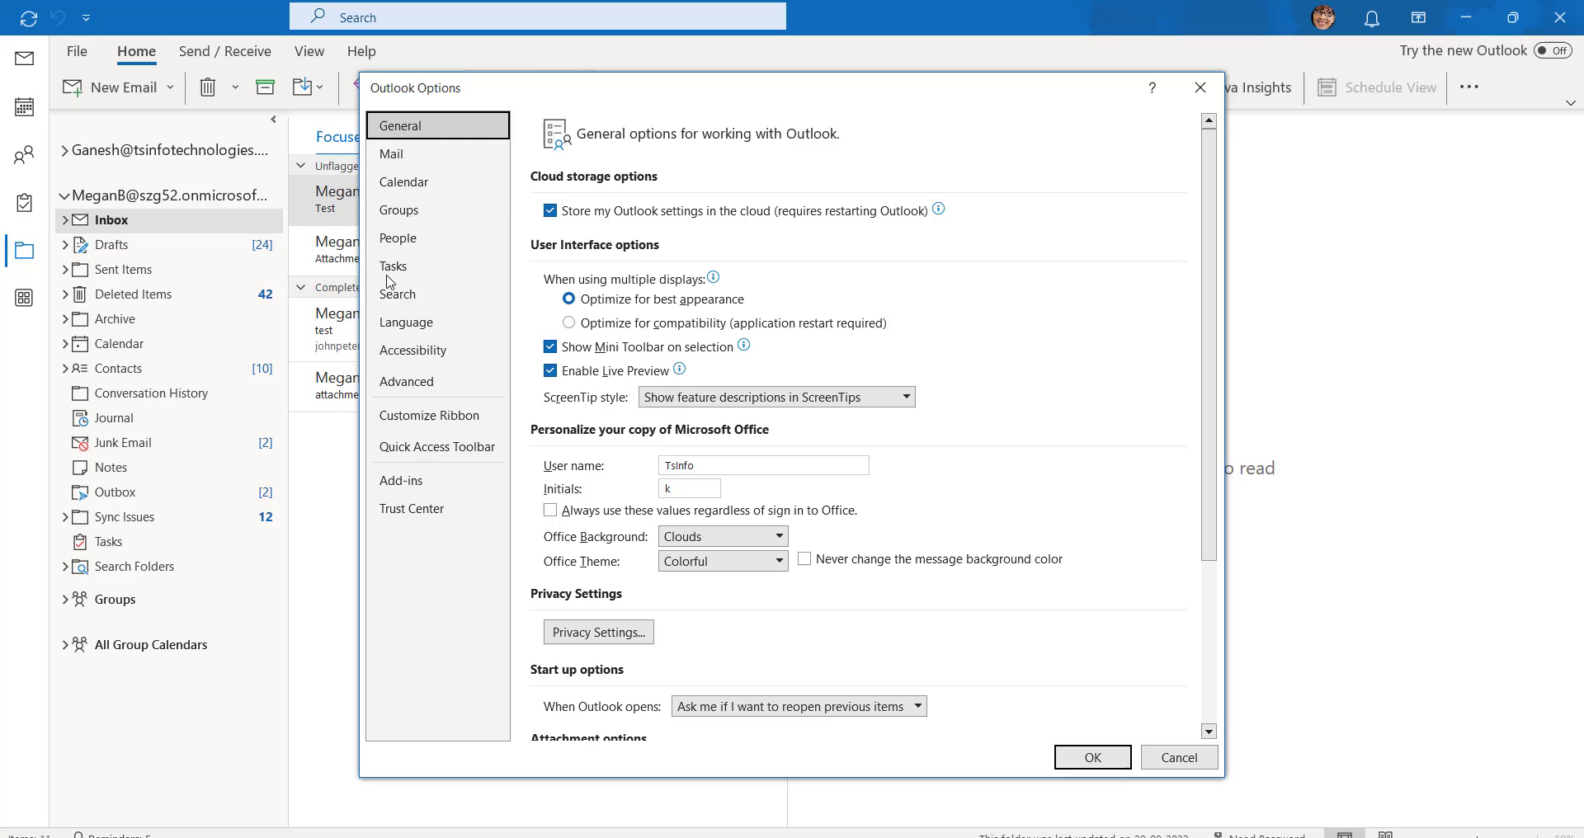
left_click(390, 164)
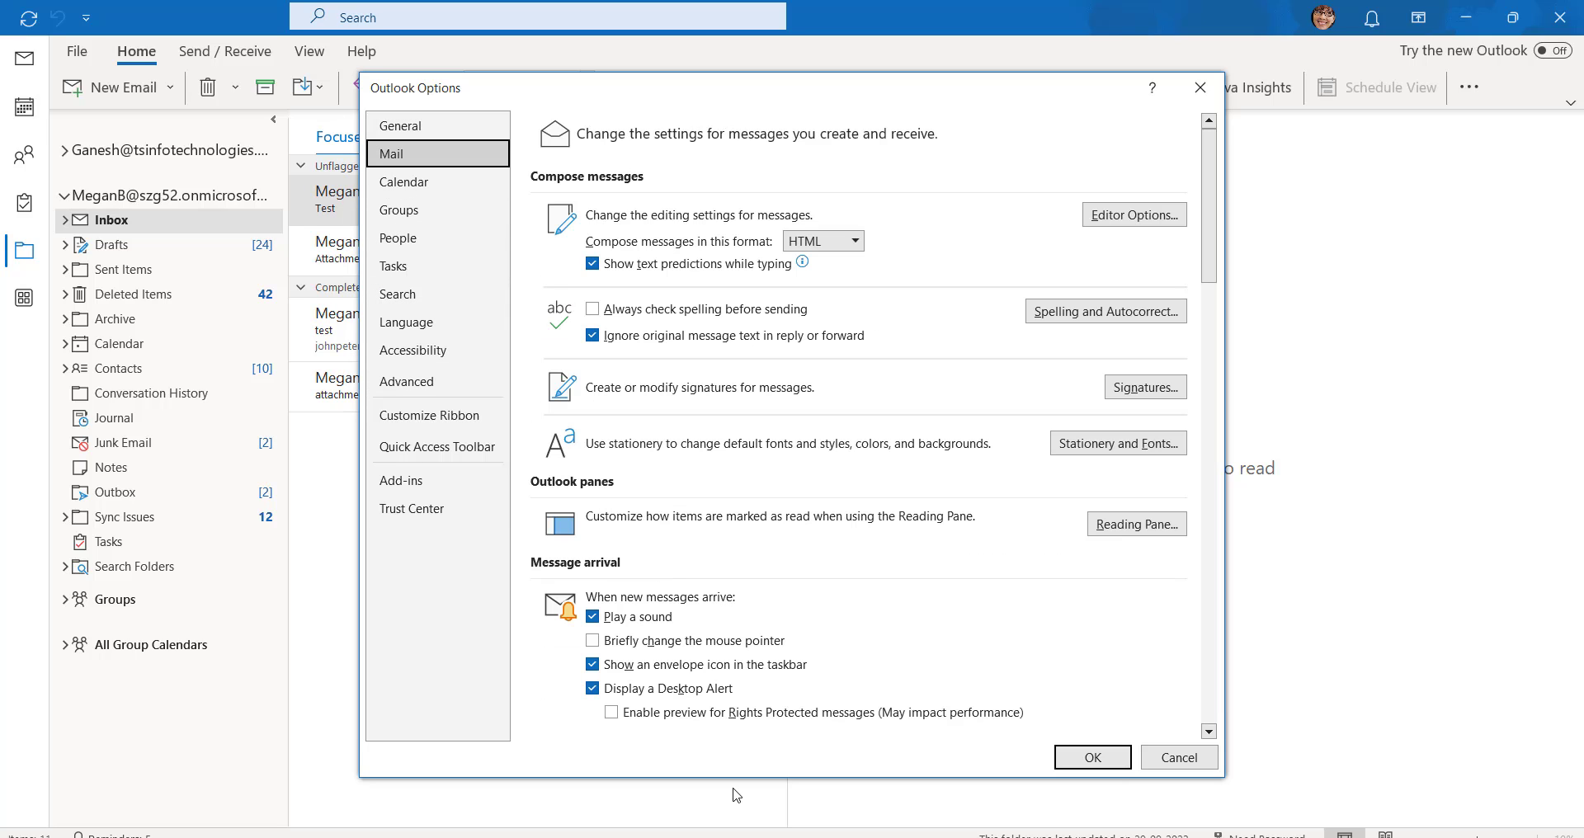
scroll(396, 207, "down", 10)
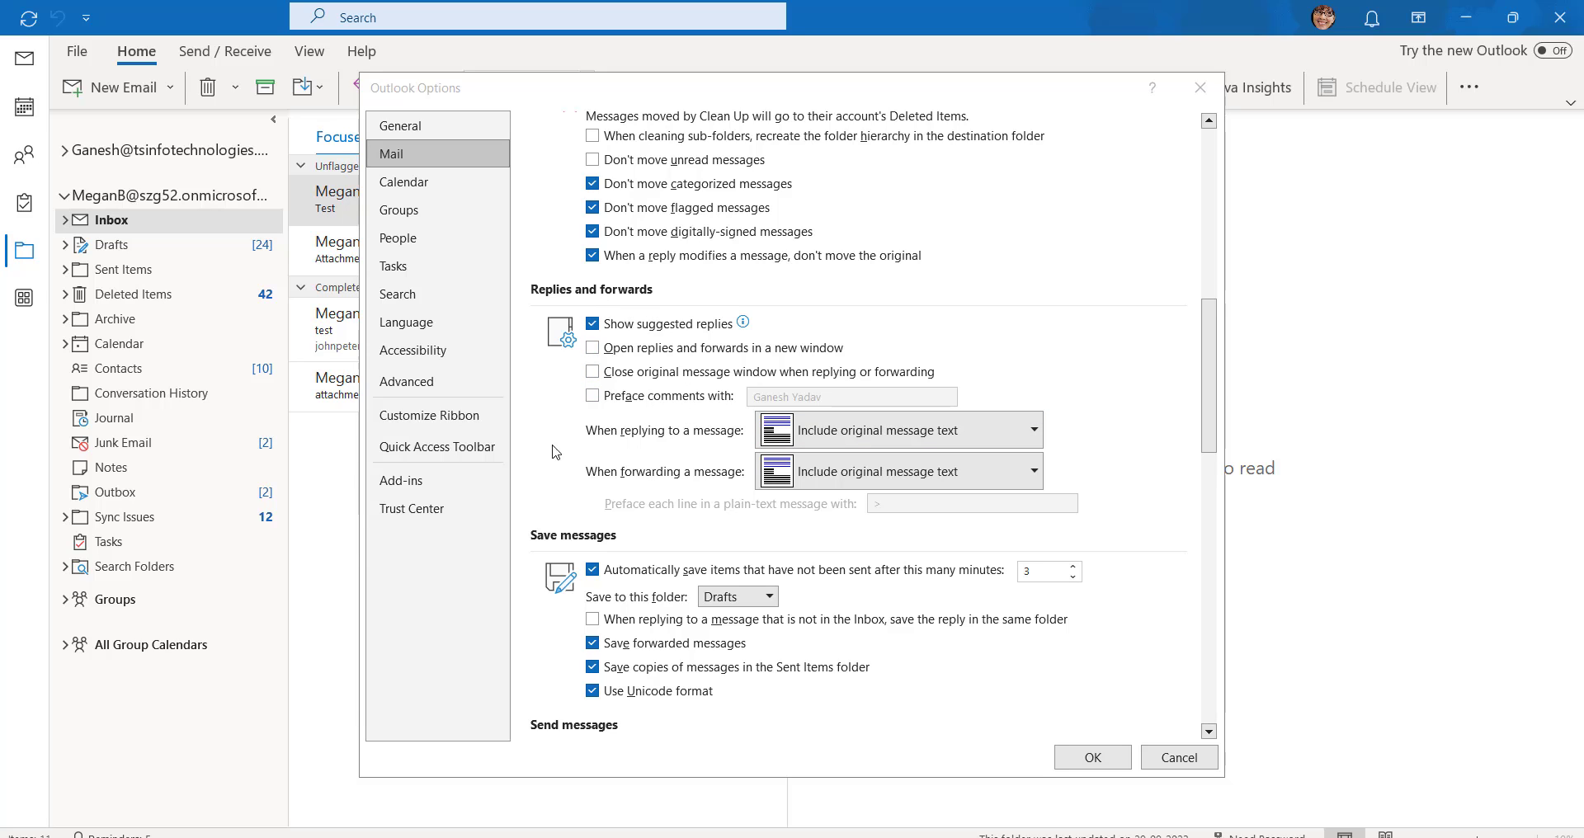
left_click(1027, 429)
left_click(900, 509)
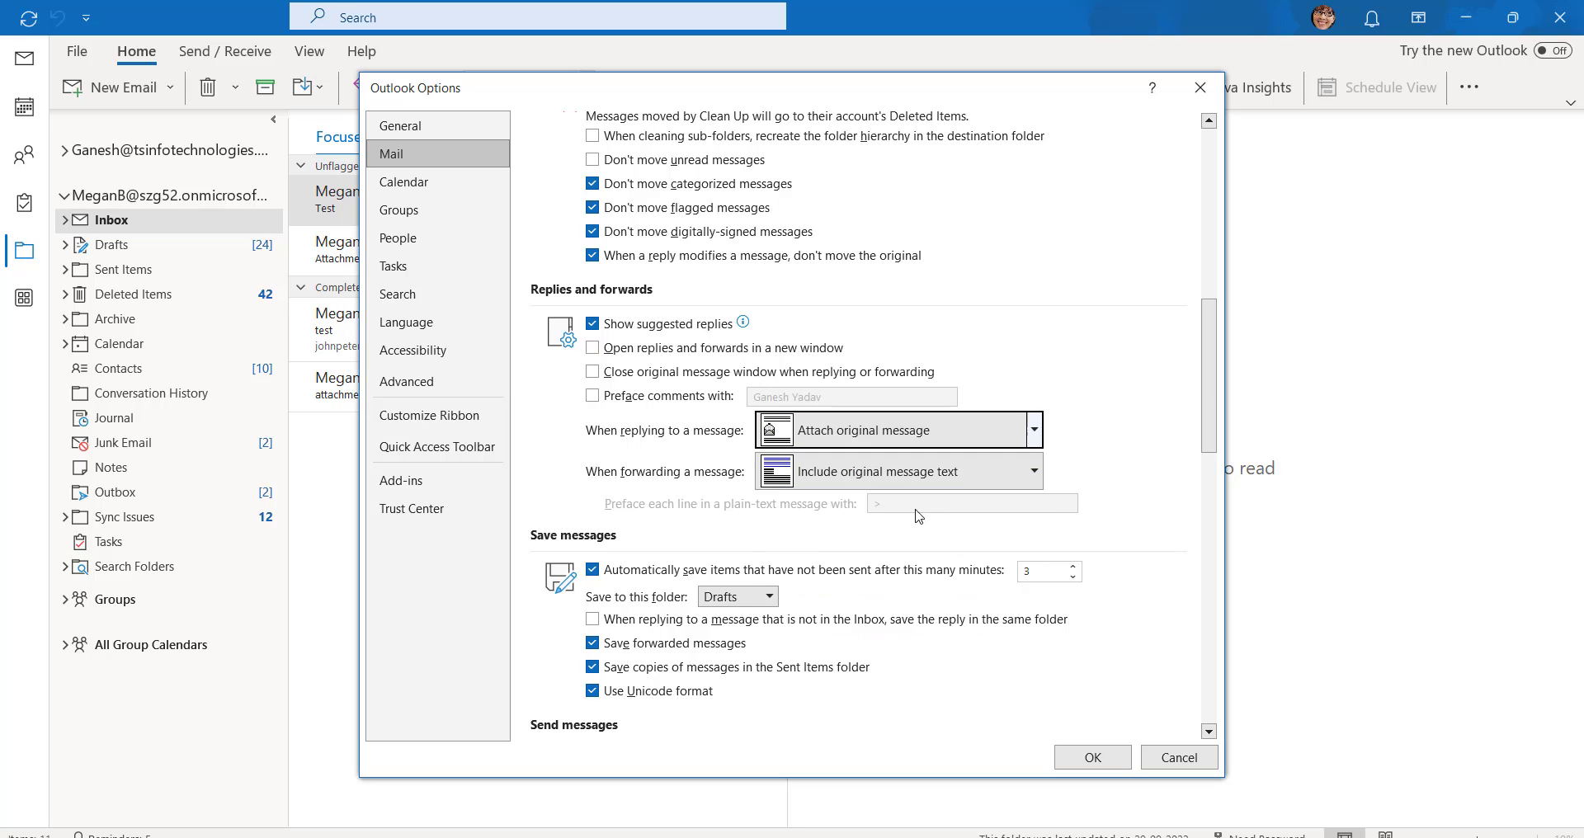
left_click(1033, 472)
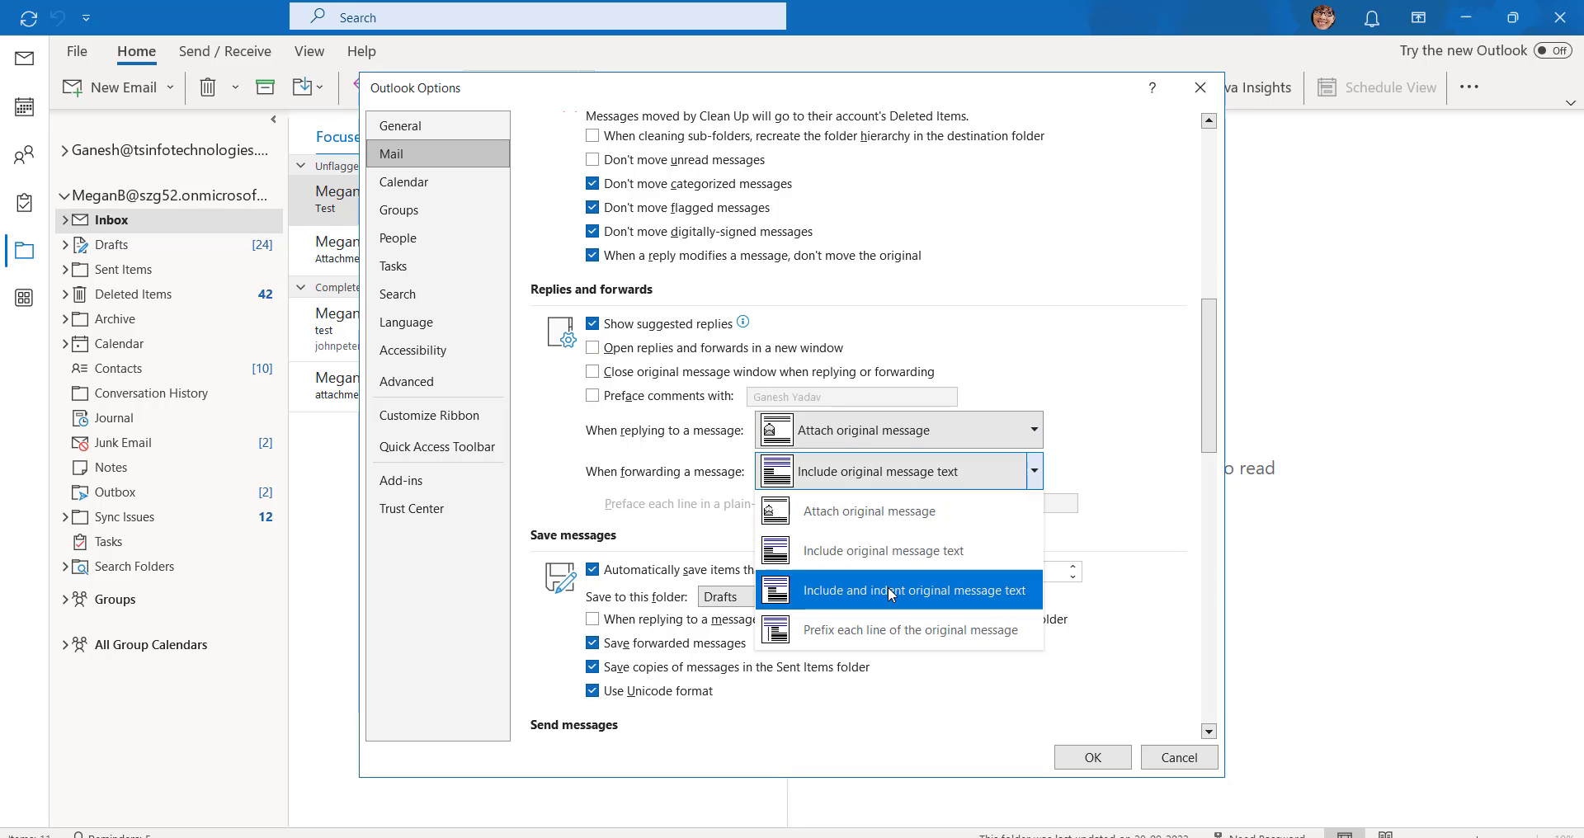
left_click(889, 537)
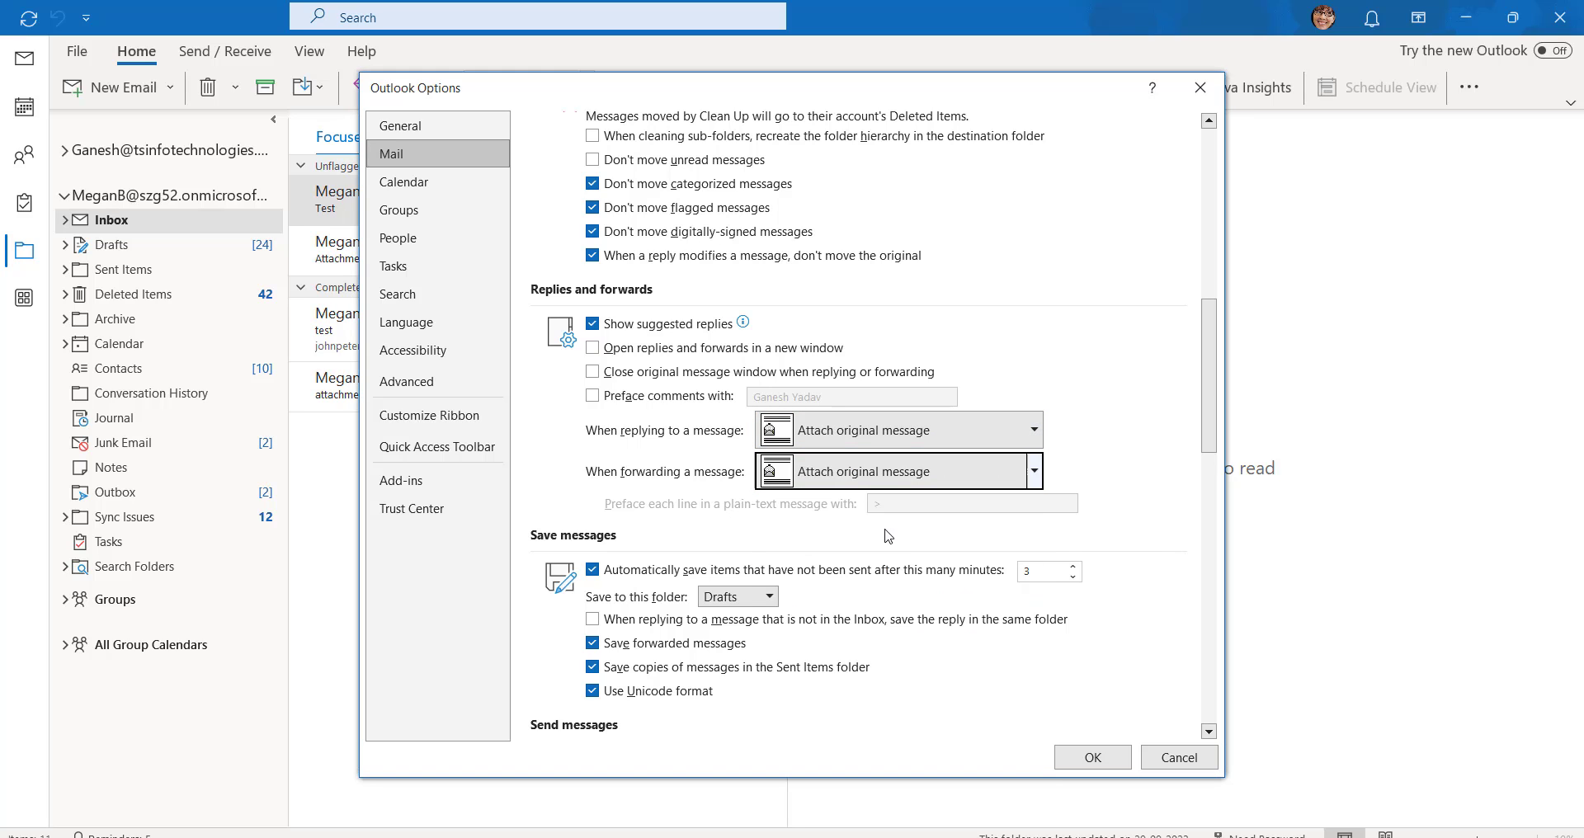
left_click(1094, 758)
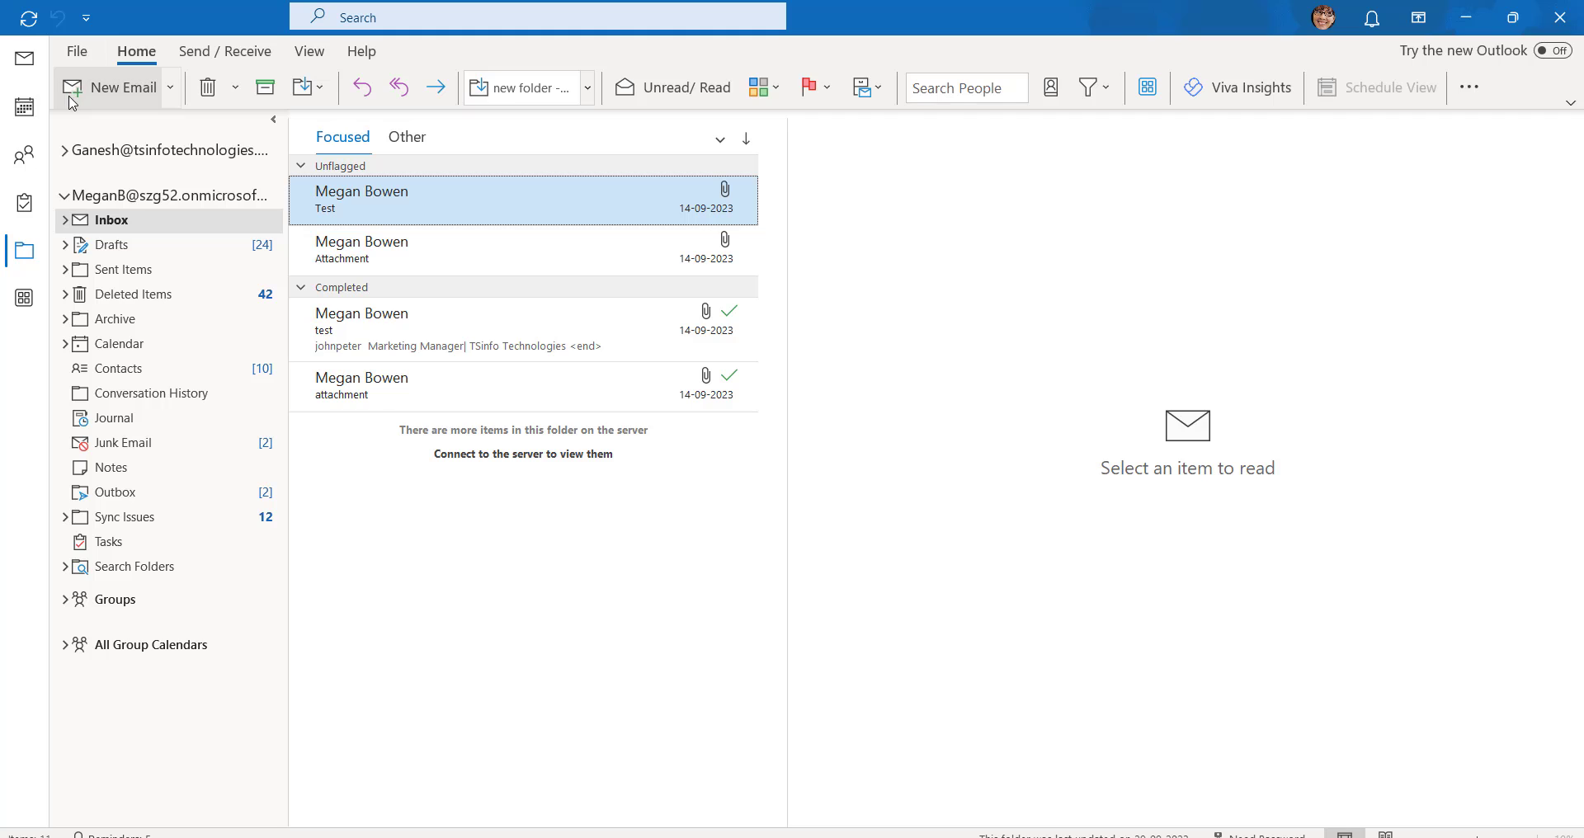
left_click(80, 56)
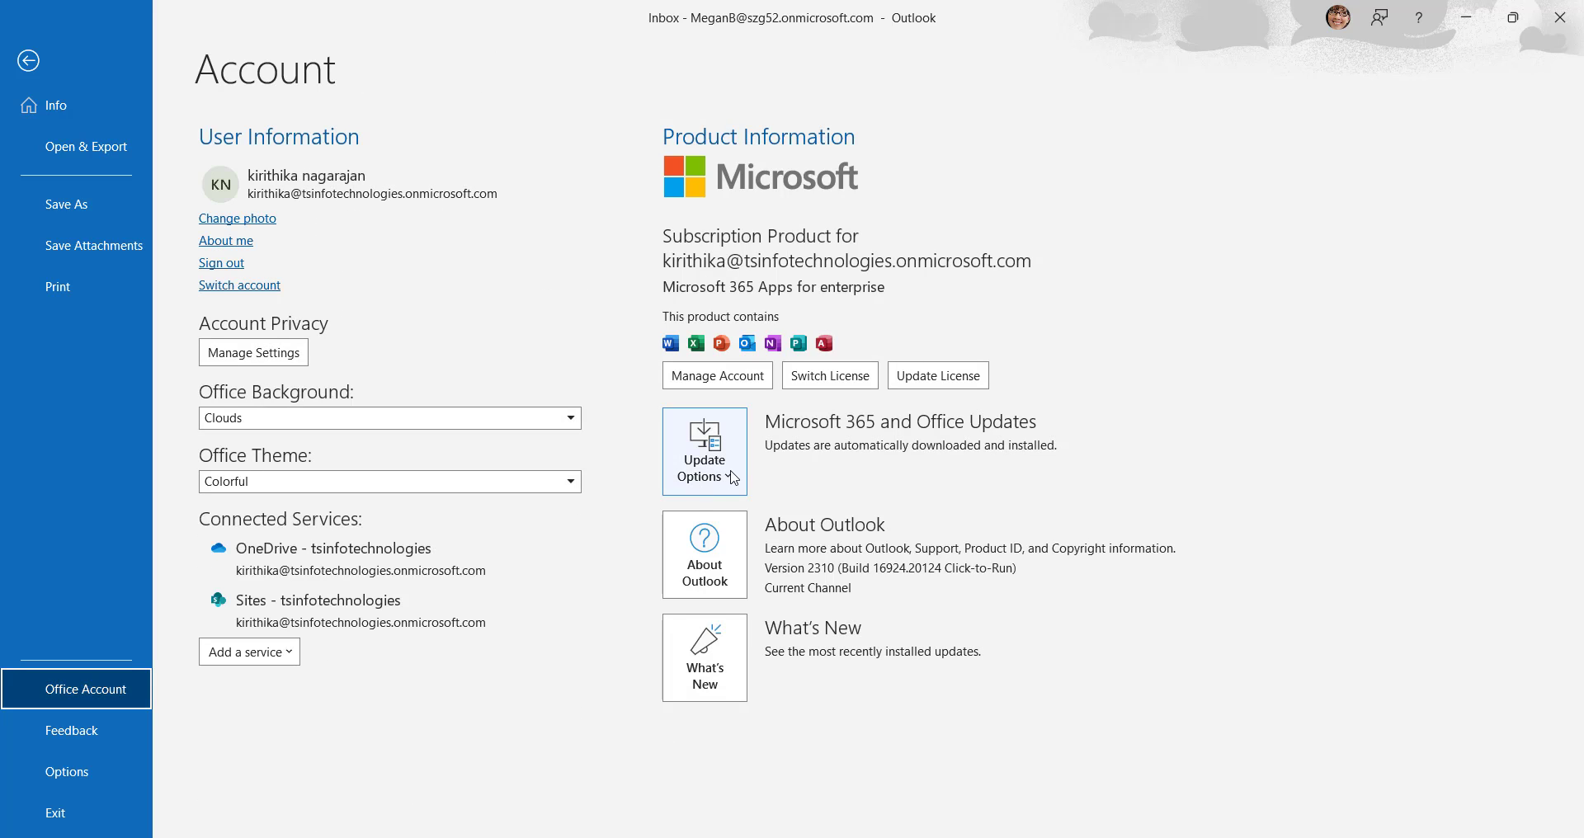
left_click(732, 479)
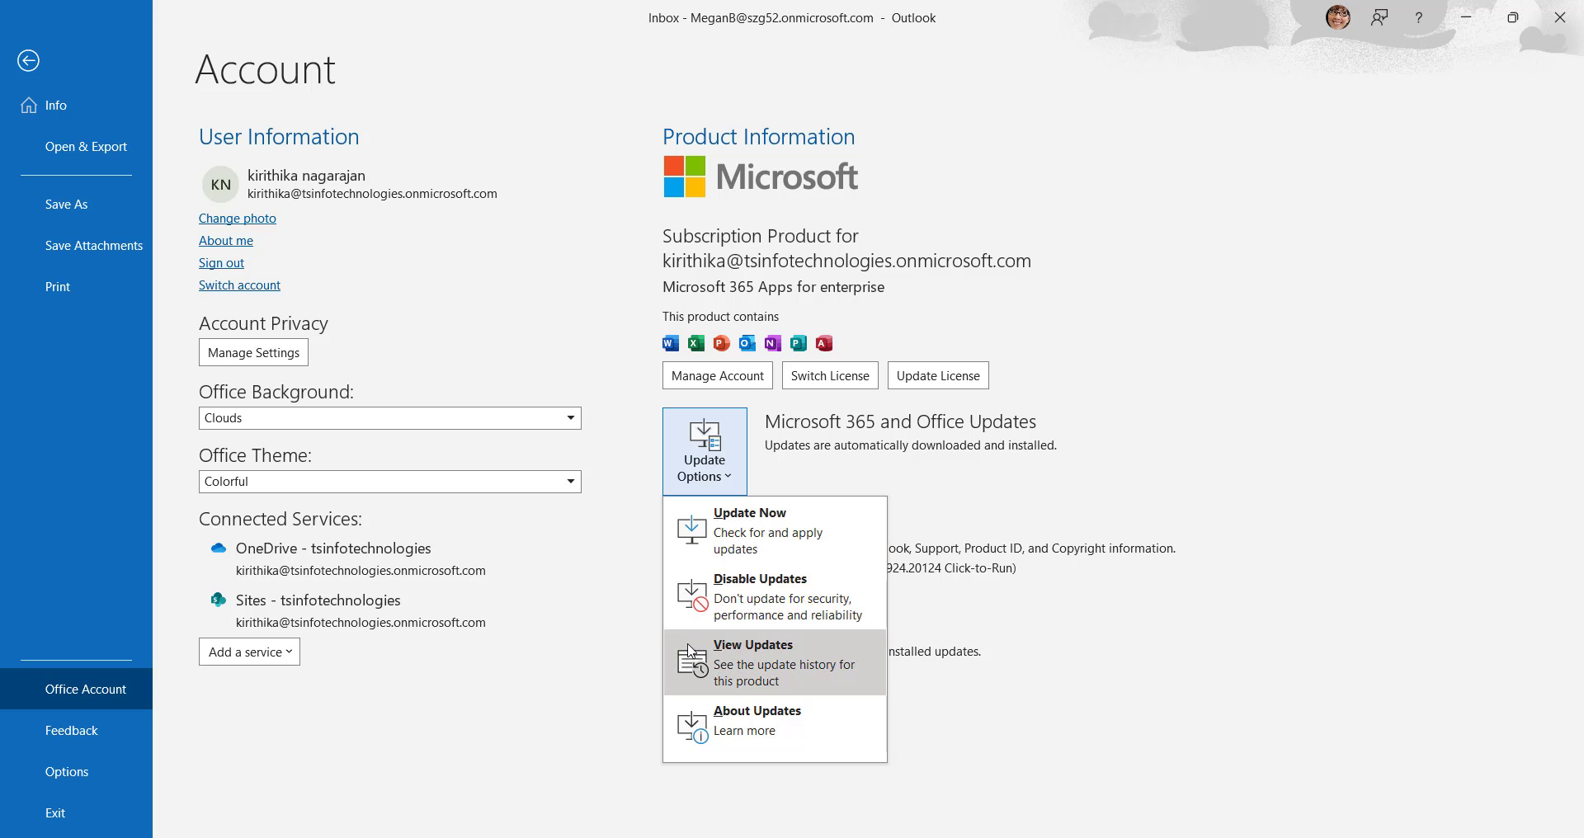
left_click(1311, 459)
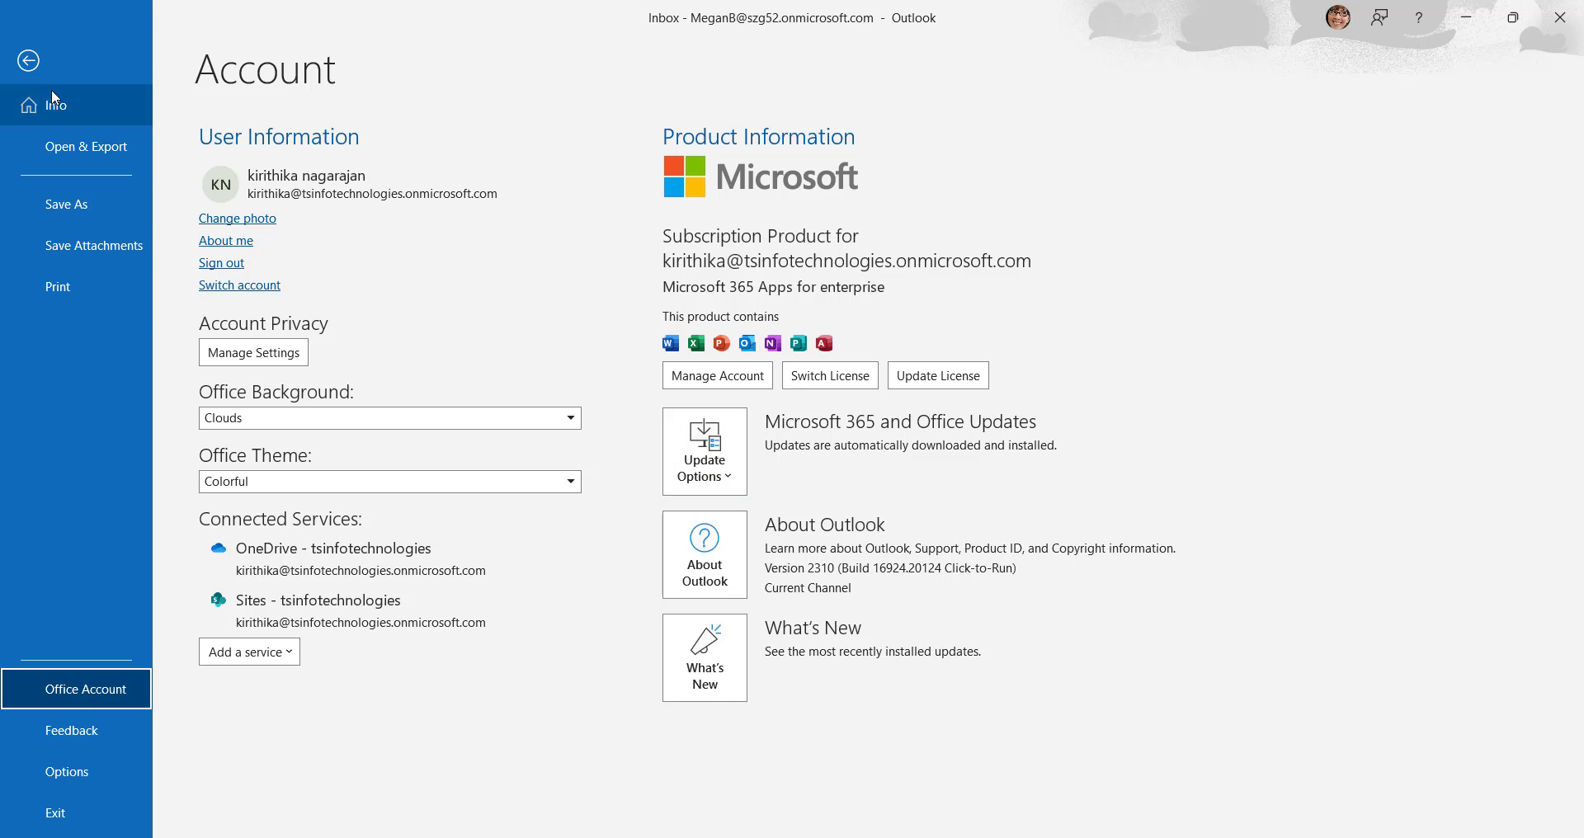
left_click(30, 62)
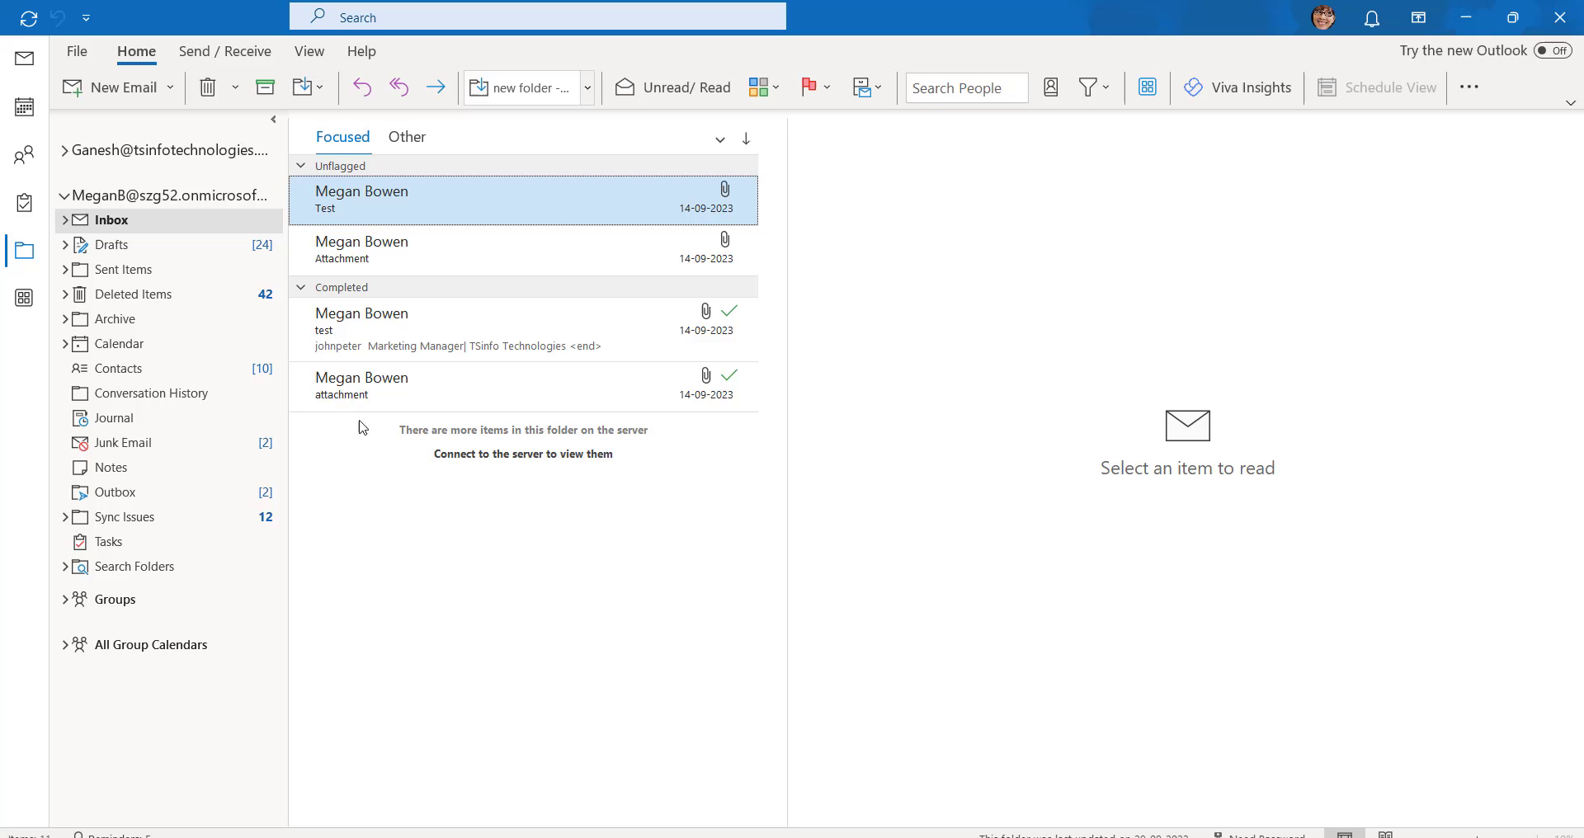